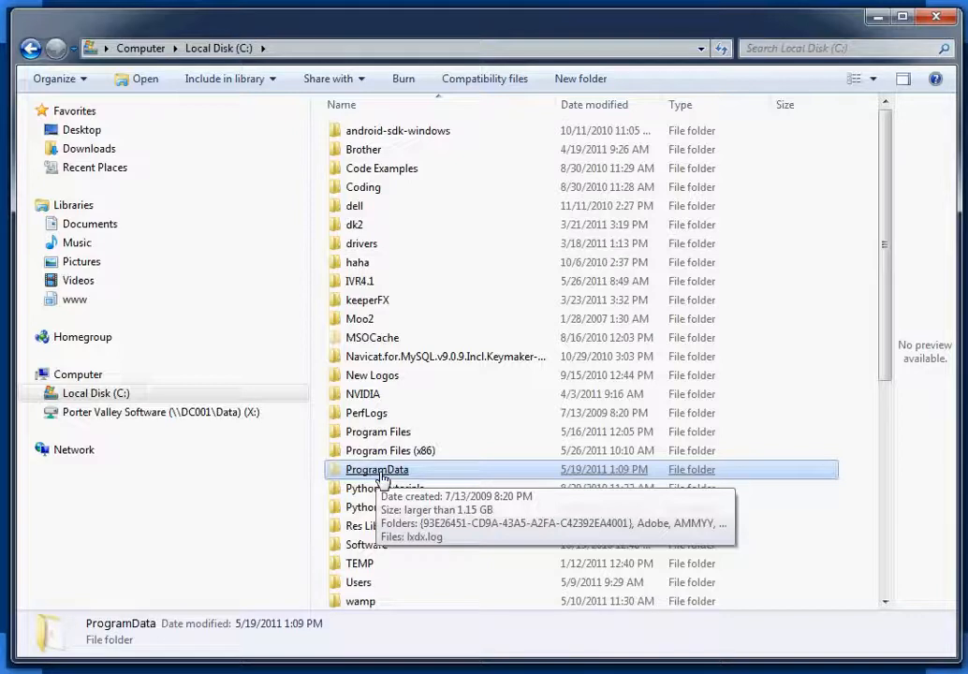
Browse from ProgramData through Porter Valley Software into the InspectVue R4 folder.
{"action": "double_click", "coordinate": [379, 470]}
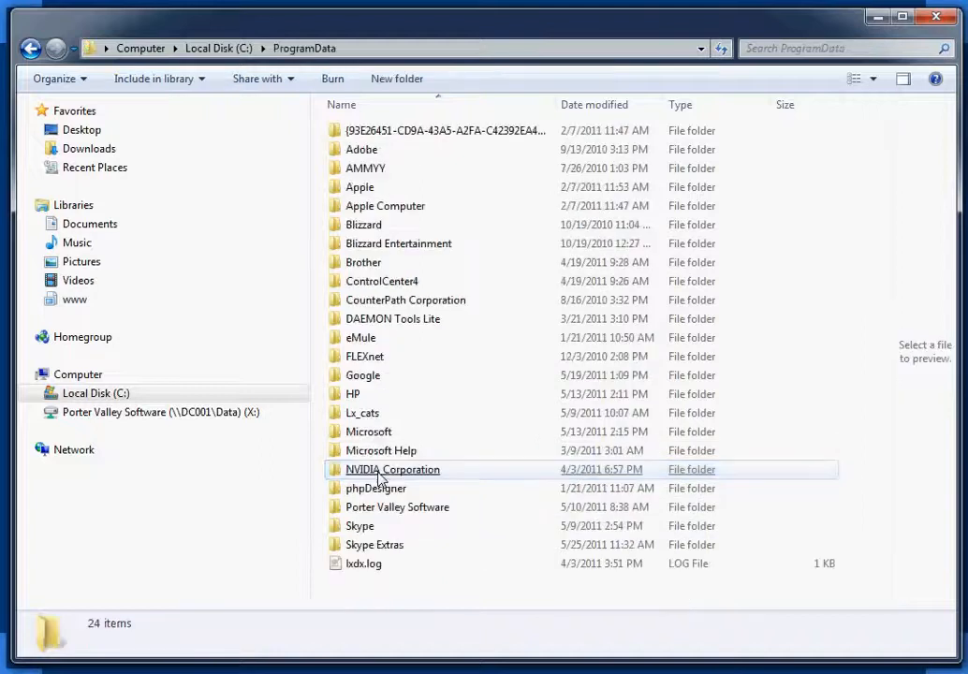
{"action": "double_click", "coordinate": [417, 513]}
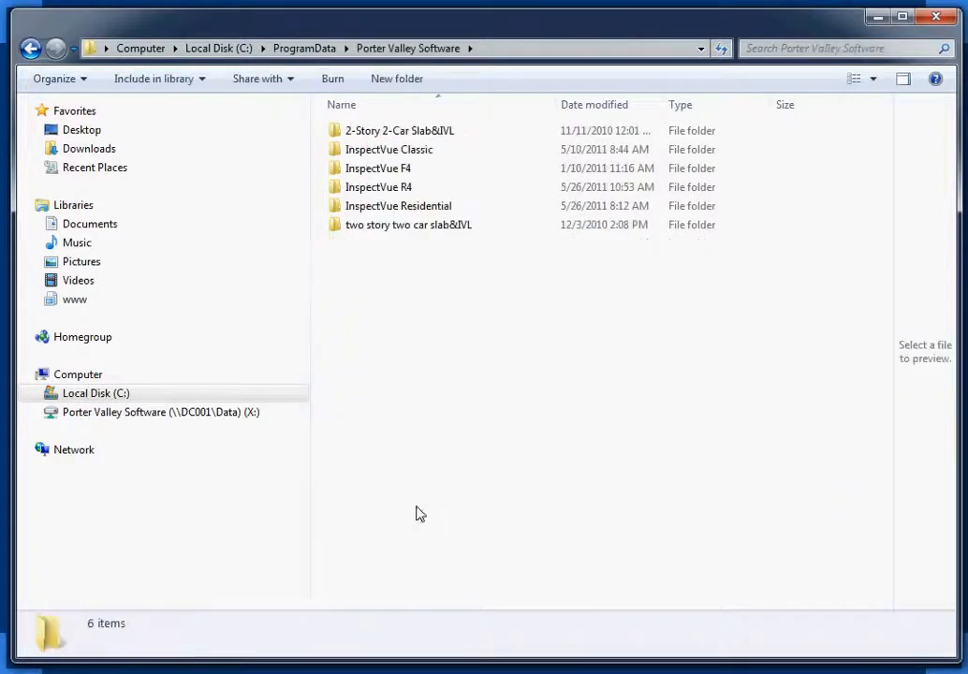
{"action": "left_click", "coordinate": [307, 50]}
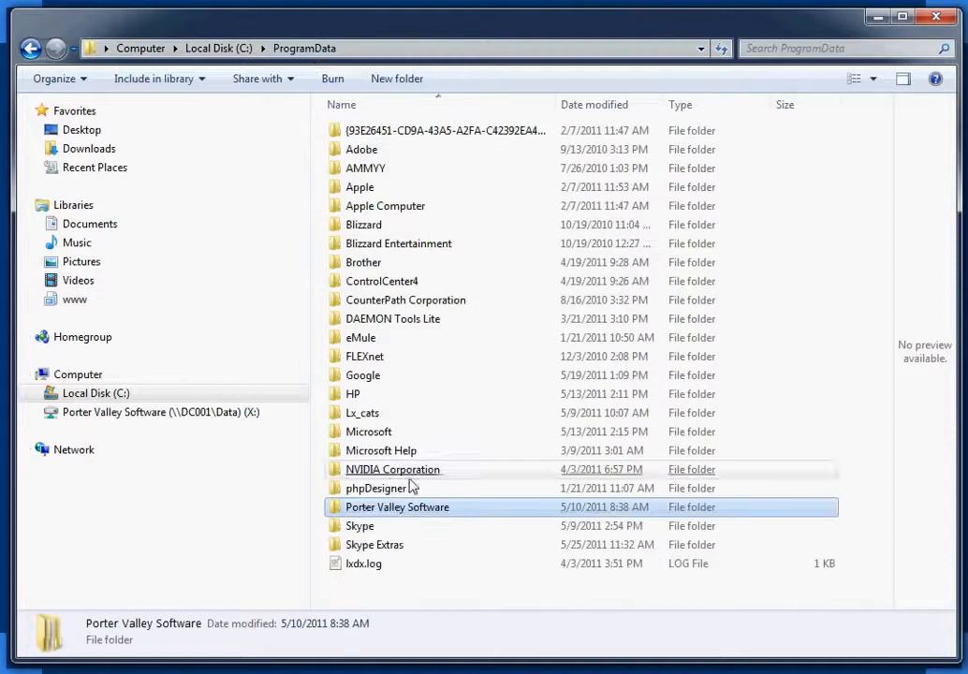
{"action": "double_click", "coordinate": [445, 517]}
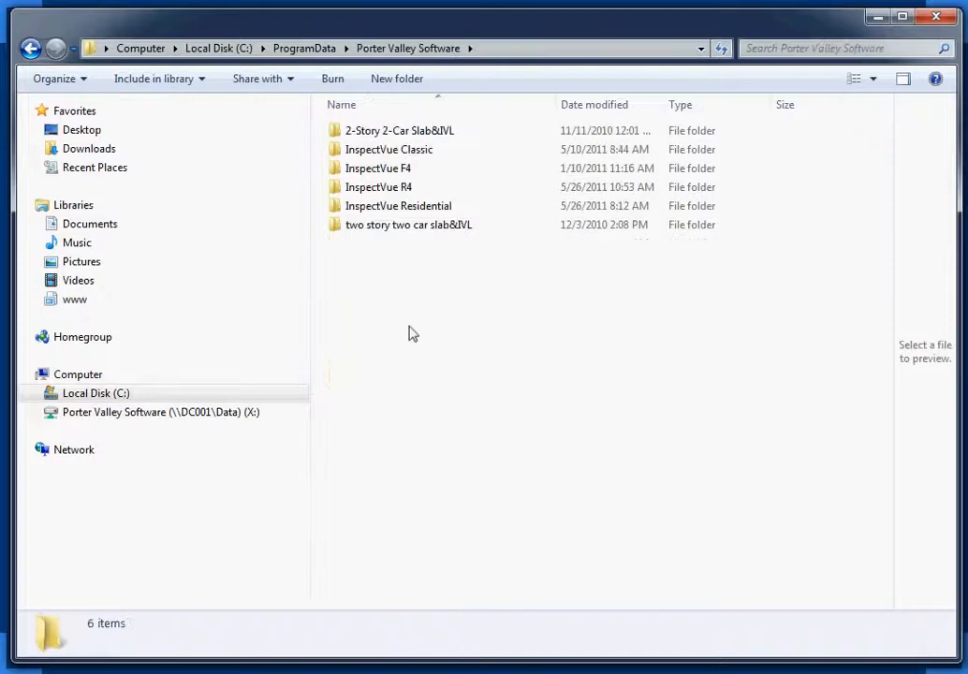
{"action": "left_click", "coordinate": [382, 190]}
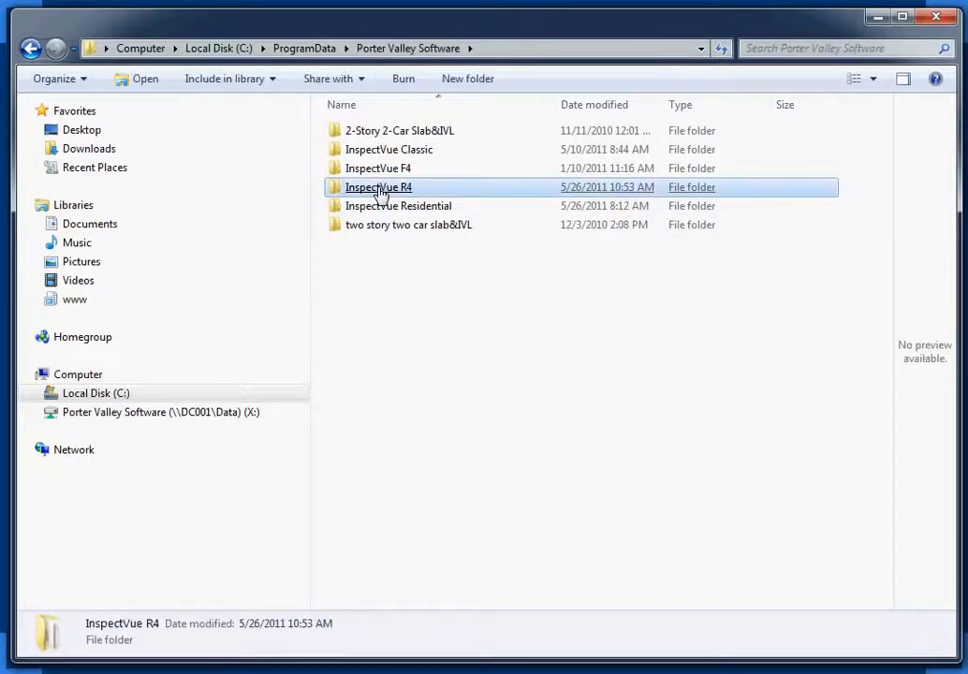
{"action": "double_click", "coordinate": [379, 188]}
{"action": "left_click", "coordinate": [378, 187]}
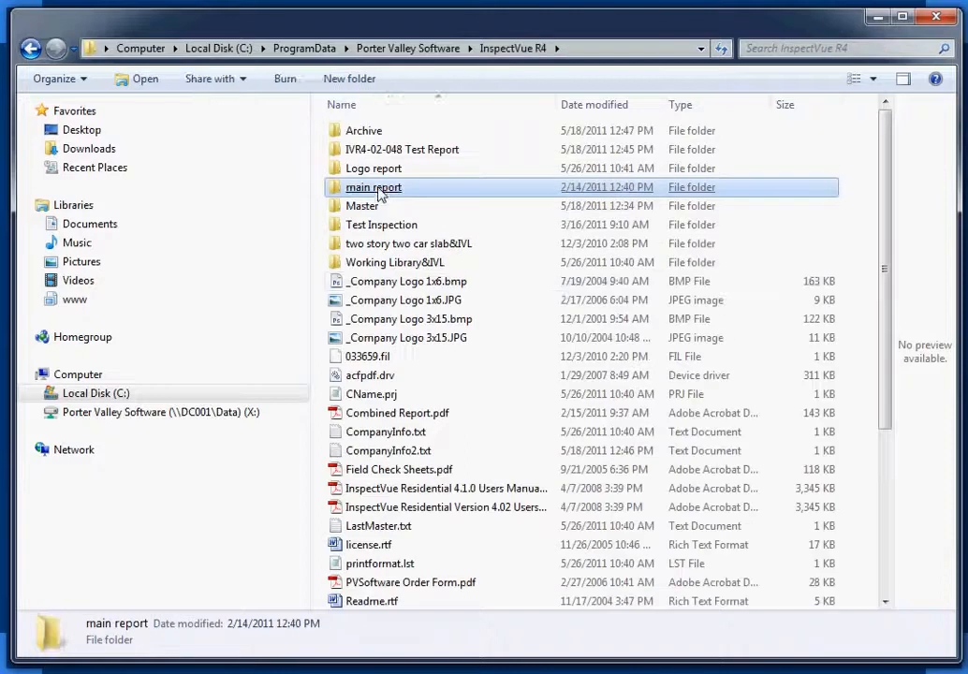
{"action": "left_click", "coordinate": [477, 283]}
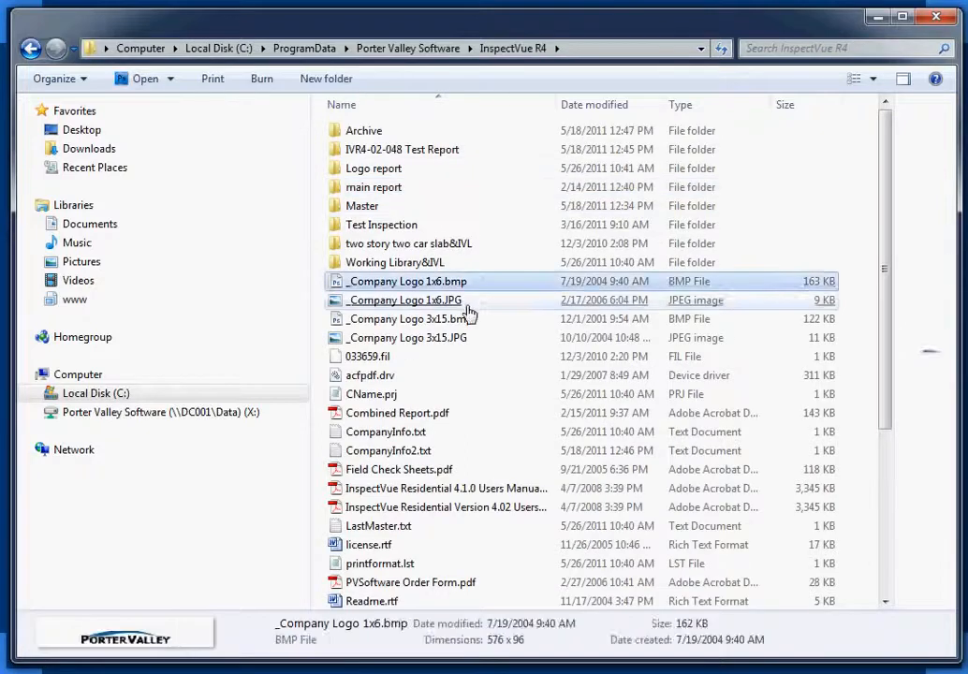
{"action": "left_click", "coordinate": [466, 306]}
{"action": "left_click", "coordinate": [447, 286]}
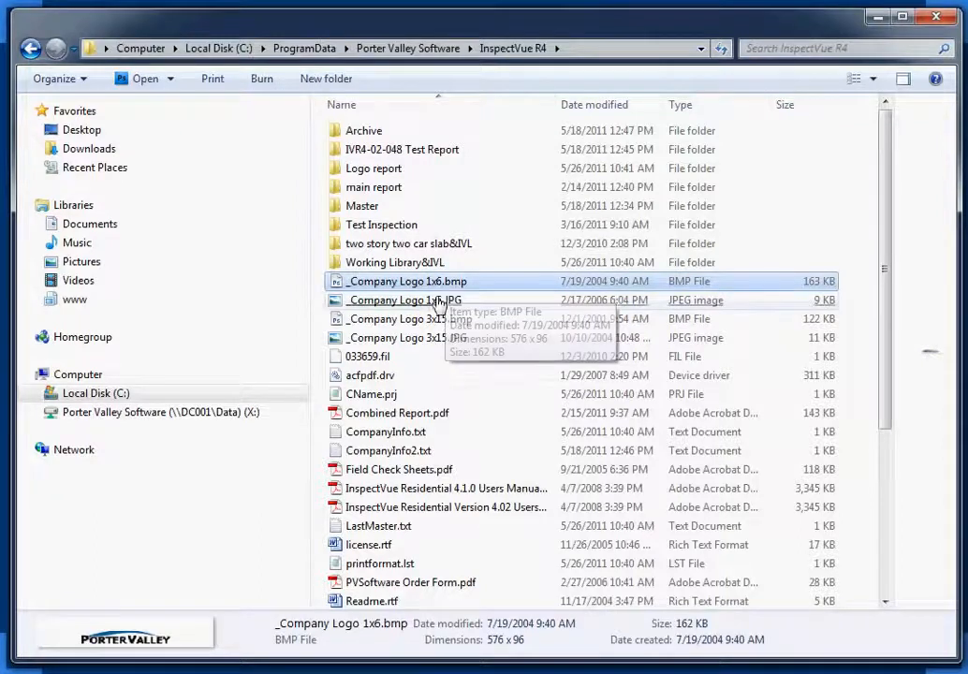
{"action": "left_click", "coordinate": [433, 303]}
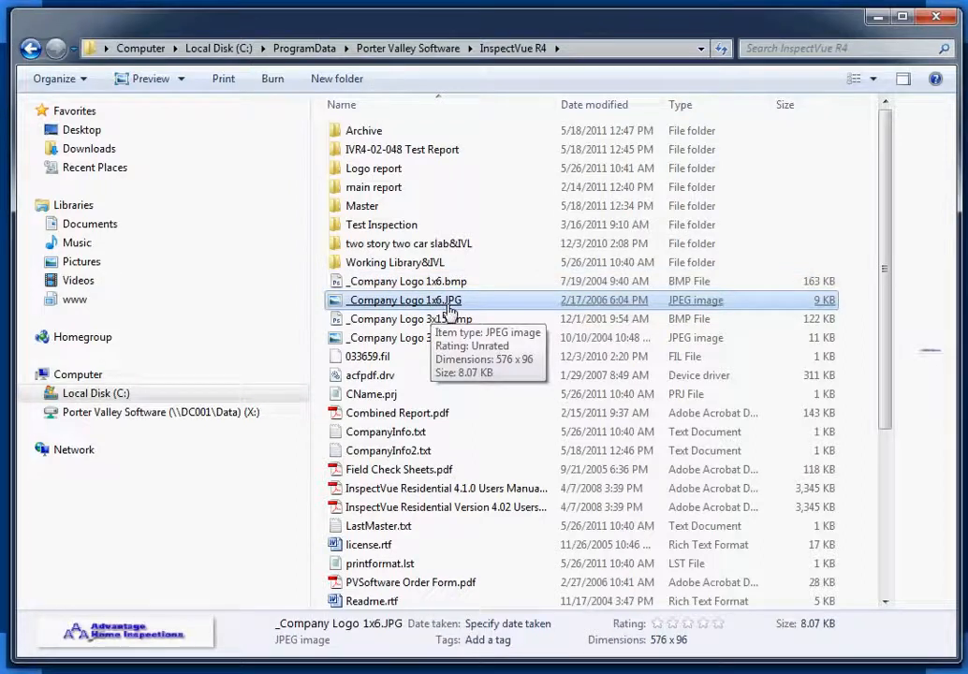
{"action": "left_click", "coordinate": [401, 320]}
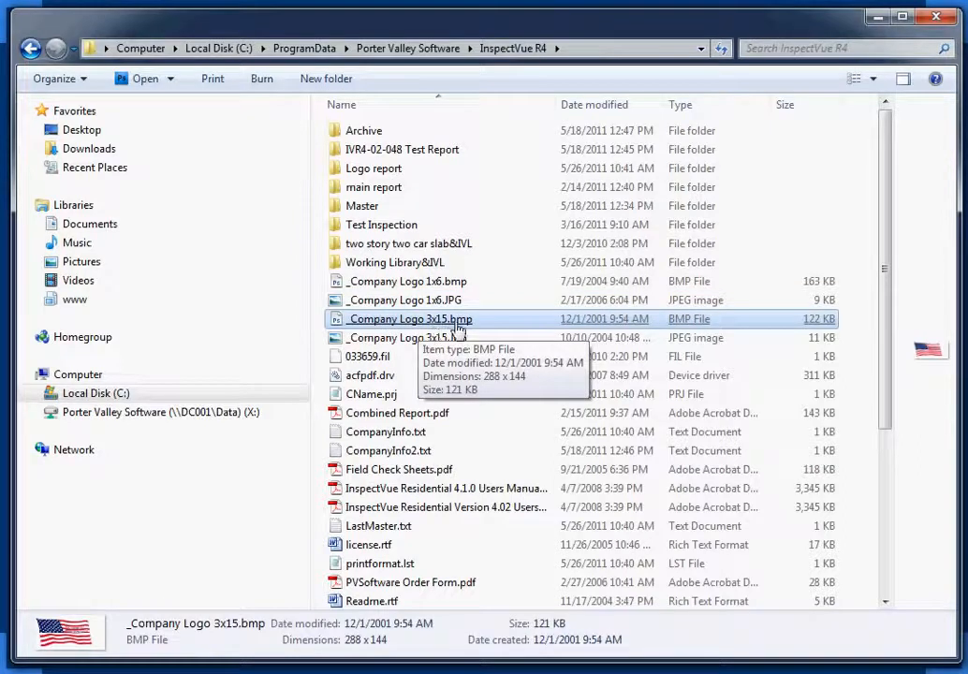
{"action": "left_click", "coordinate": [448, 340]}
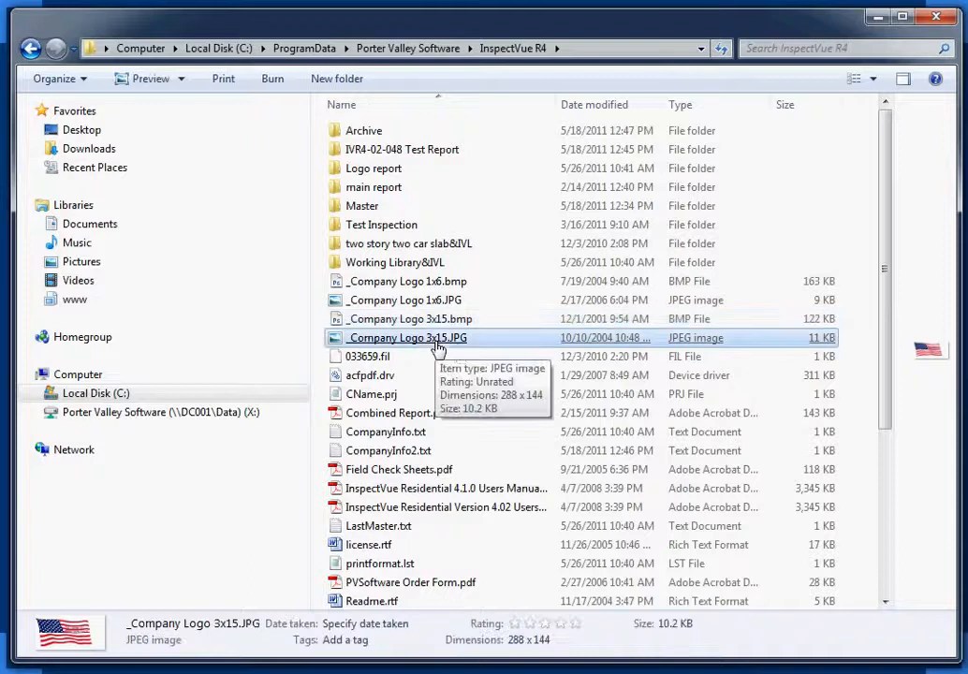
{"action": "left_click", "coordinate": [450, 287]}
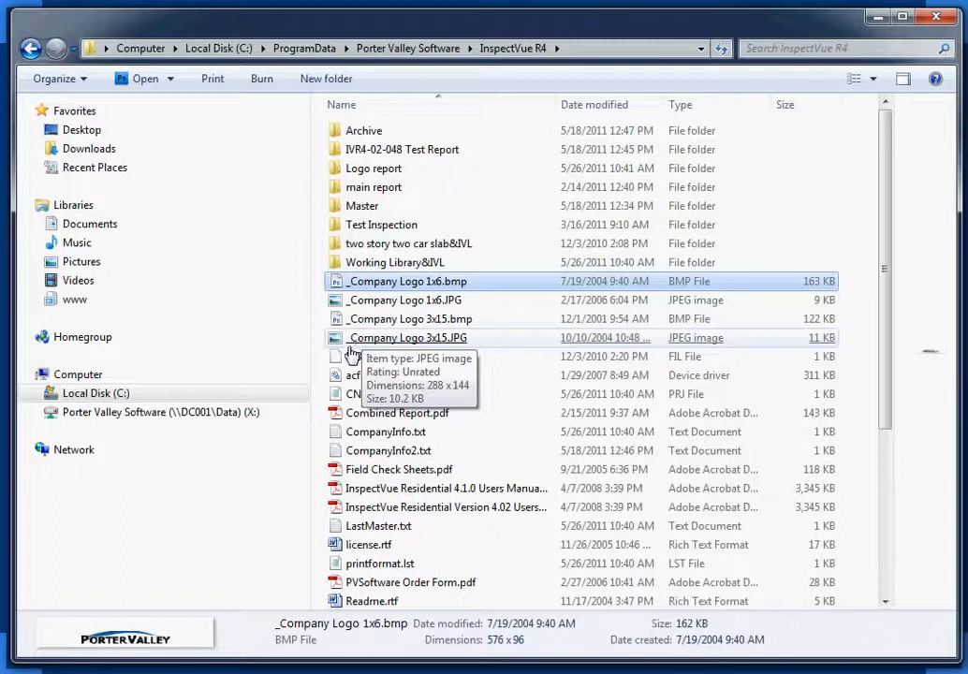
{"action": "left_click", "coordinate": [346, 300]}
{"action": "left_click", "coordinate": [349, 287]}
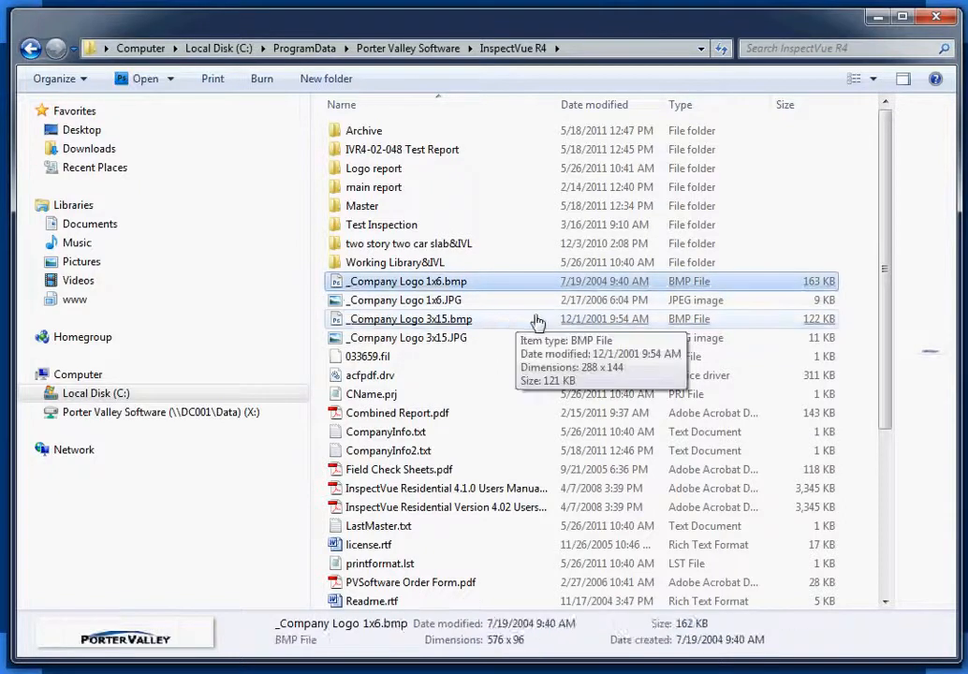
{"action": "left_click", "coordinate": [538, 319]}
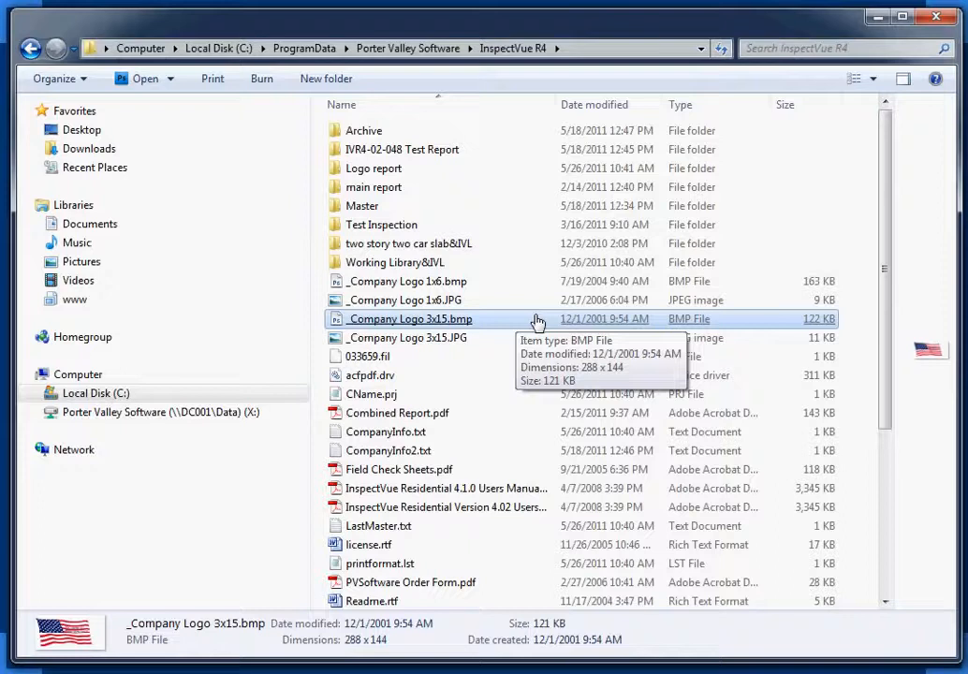
{"action": "left_click", "coordinate": [349, 287]}
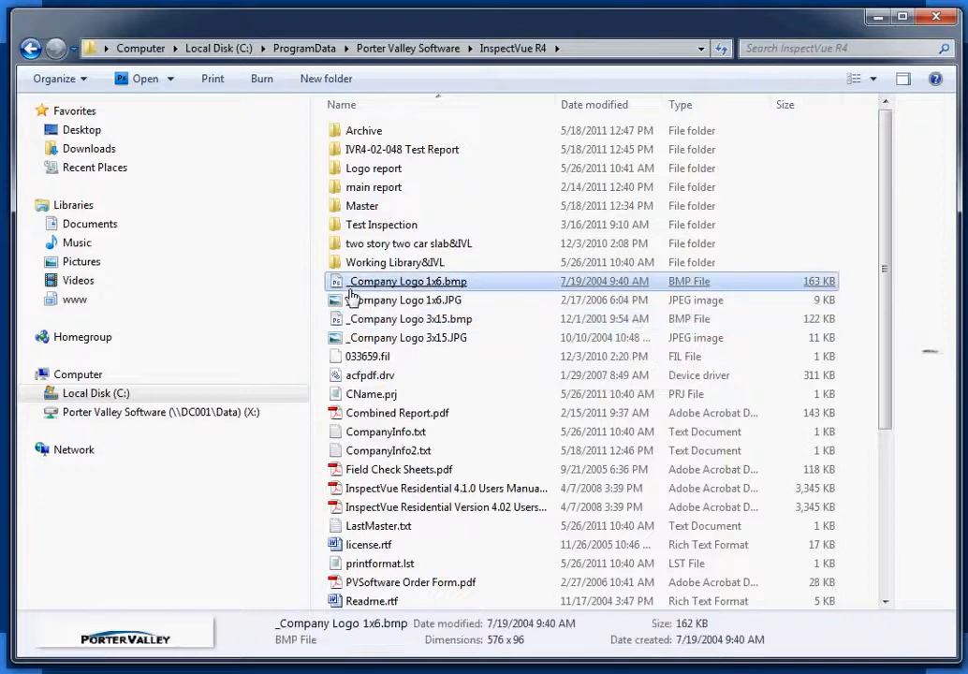
Open _Company Logo 1x6.bmp in Photoshop and erase the Porter Valley logo with the Eraser.
{"action": "double_click", "coordinate": [398, 282]}
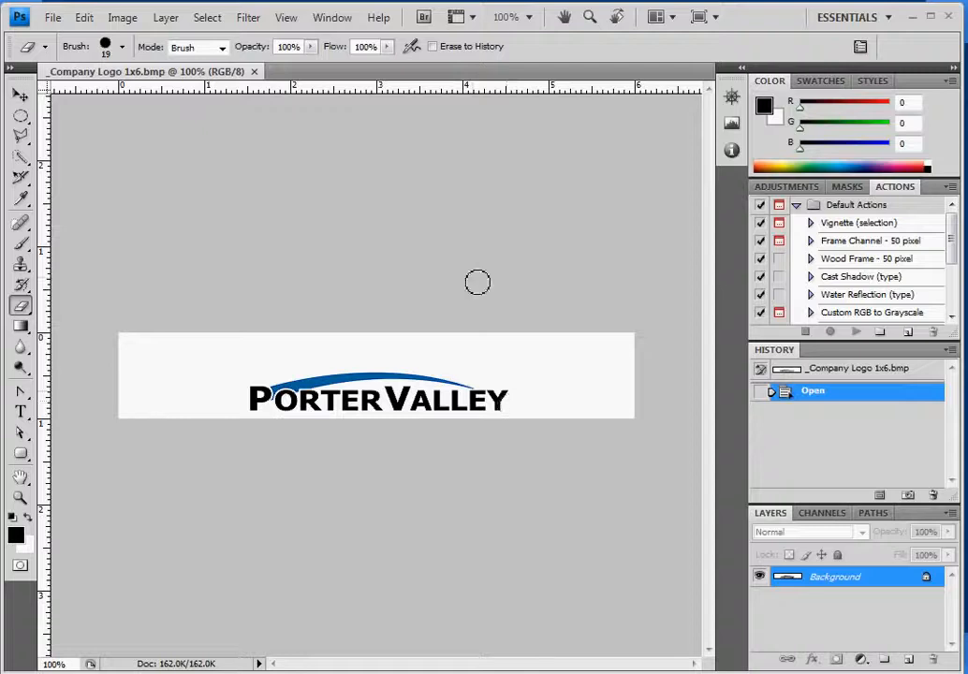
{"action": "mouse_move", "coordinate": [240, 372]}
{"action": "left_mouse_down"}
{"action": "mouse_move", "coordinate": [509, 390]}
{"action": "mouse_move", "coordinate": [320, 373]}
{"action": "mouse_move", "coordinate": [263, 397]}
{"action": "mouse_move", "coordinate": [330, 404]}
{"action": "mouse_move", "coordinate": [288, 412]}
{"action": "mouse_move", "coordinate": [596, 431]}
{"action": "mouse_move", "coordinate": [327, 407]}
{"action": "mouse_move", "coordinate": [555, 417]}
{"action": "mouse_move", "coordinate": [326, 394]}
{"action": "left_mouse_up"}
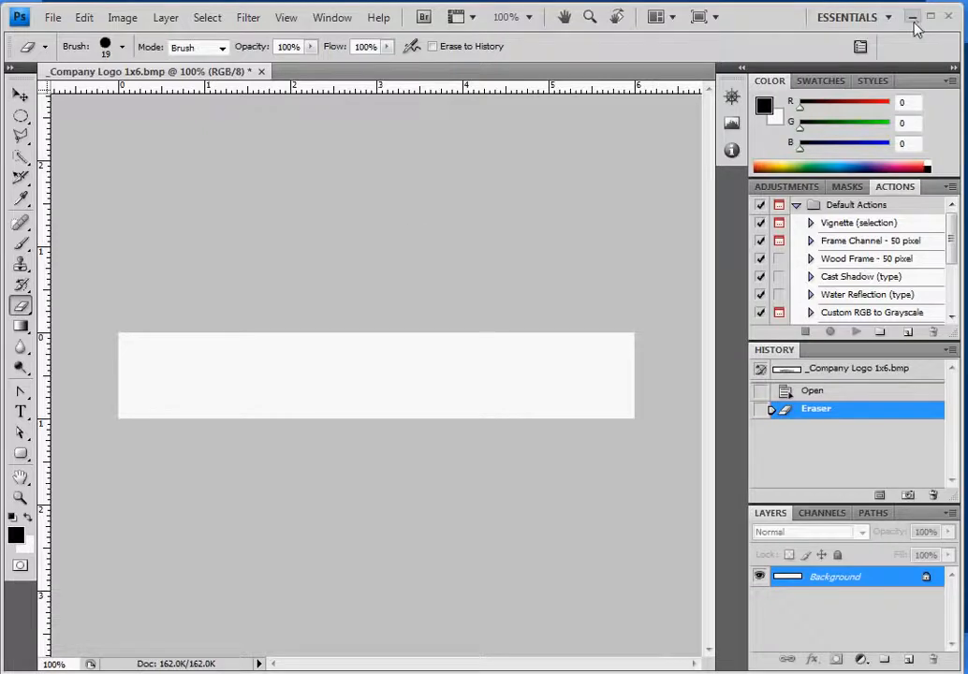
Open Home Logo.jpg from Pictures > Logos > Training Logo Demo.
{"action": "left_click", "coordinate": [53, 17]}
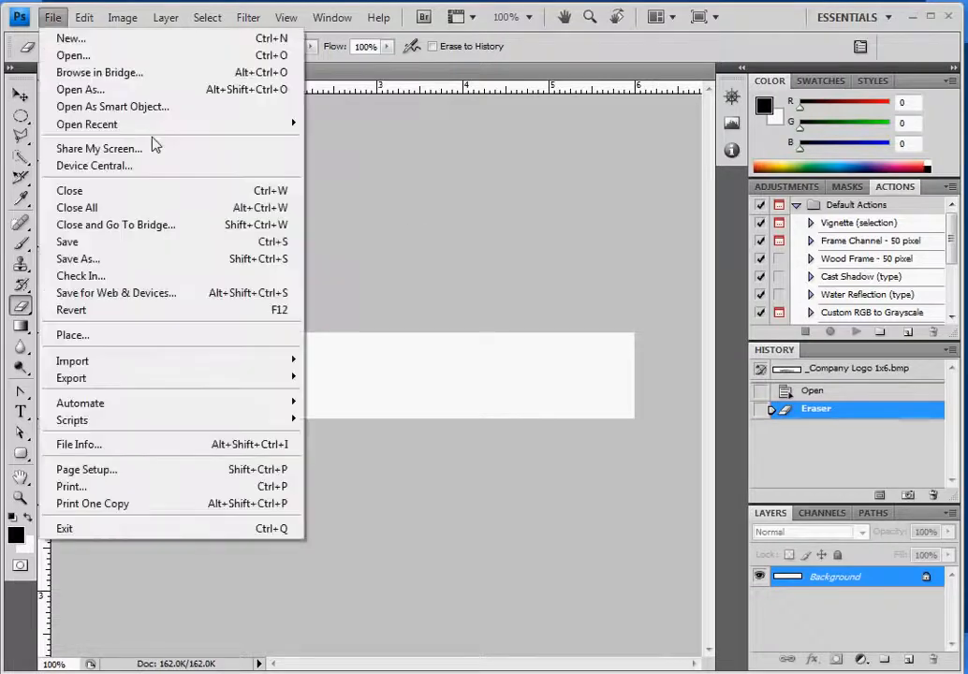
{"action": "left_click", "coordinate": [98, 55]}
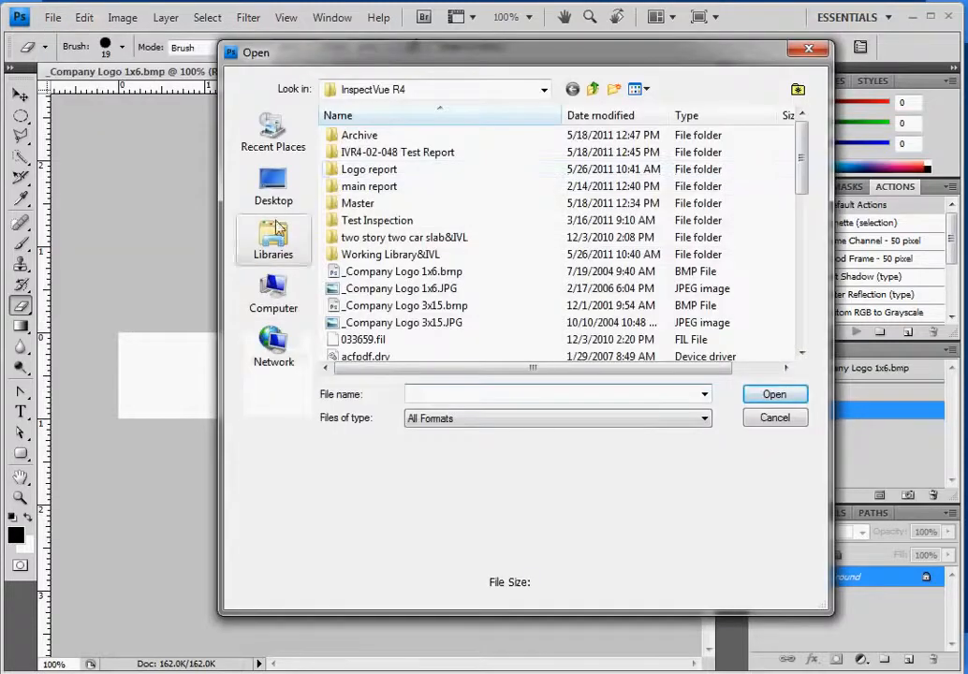
{"action": "left_click", "coordinate": [273, 243]}
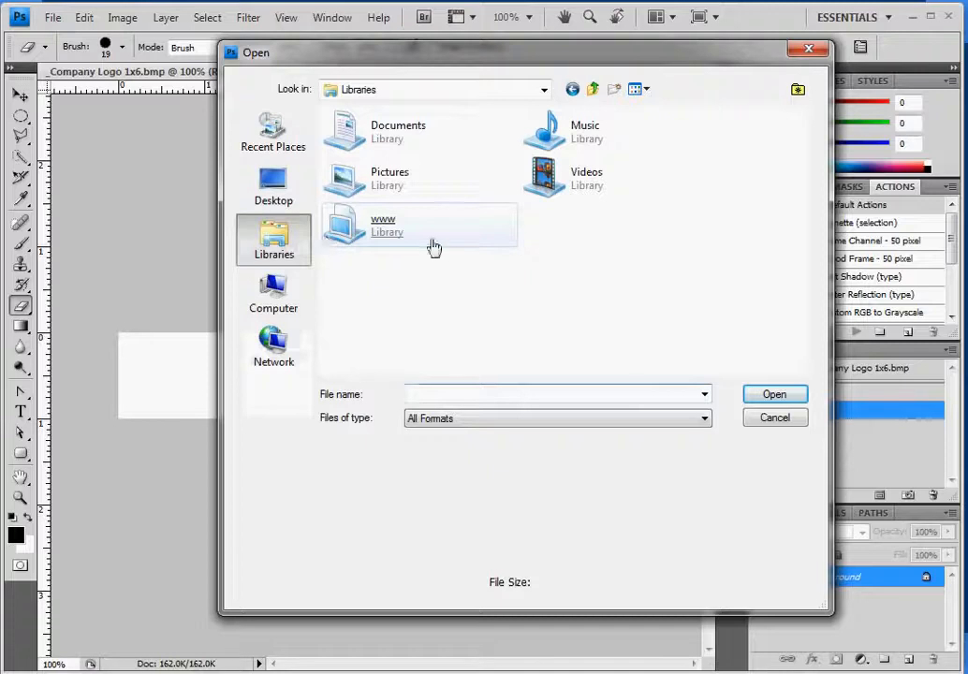
{"action": "double_click", "coordinate": [375, 185]}
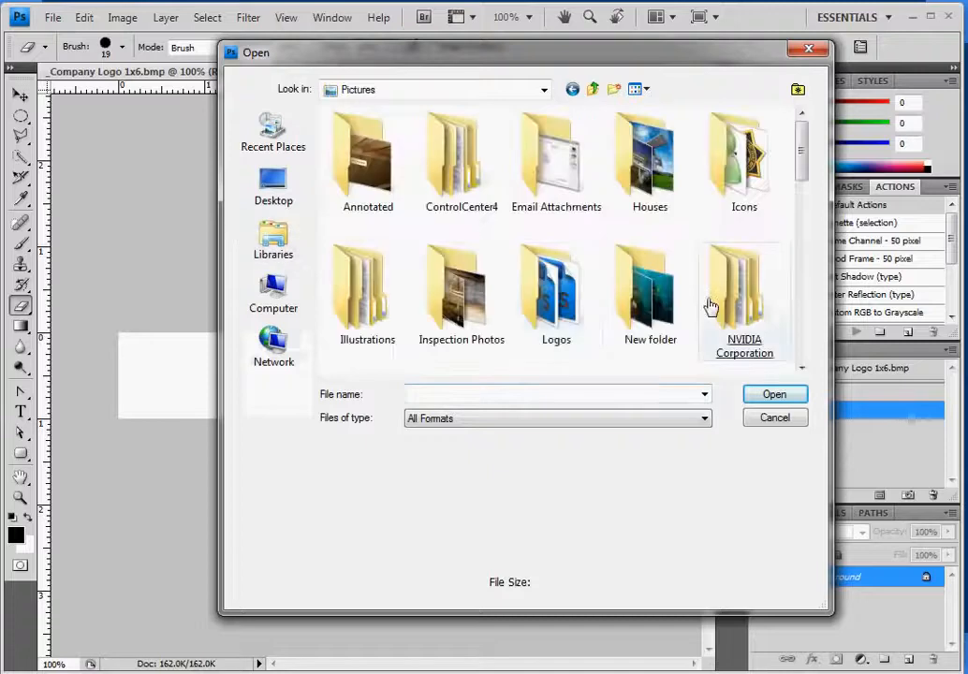
{"action": "scroll", "coordinate": [800, 186], "scroll_direction": "down", "scroll_amount": 1}
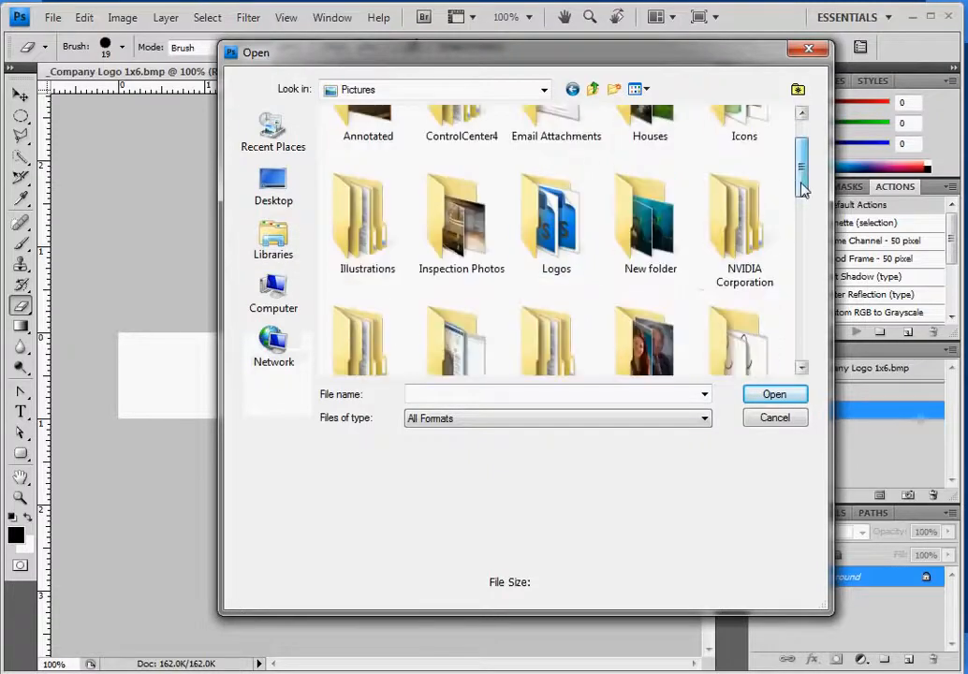
{"action": "double_click", "coordinate": [583, 243]}
{"action": "left_click", "coordinate": [613, 276]}
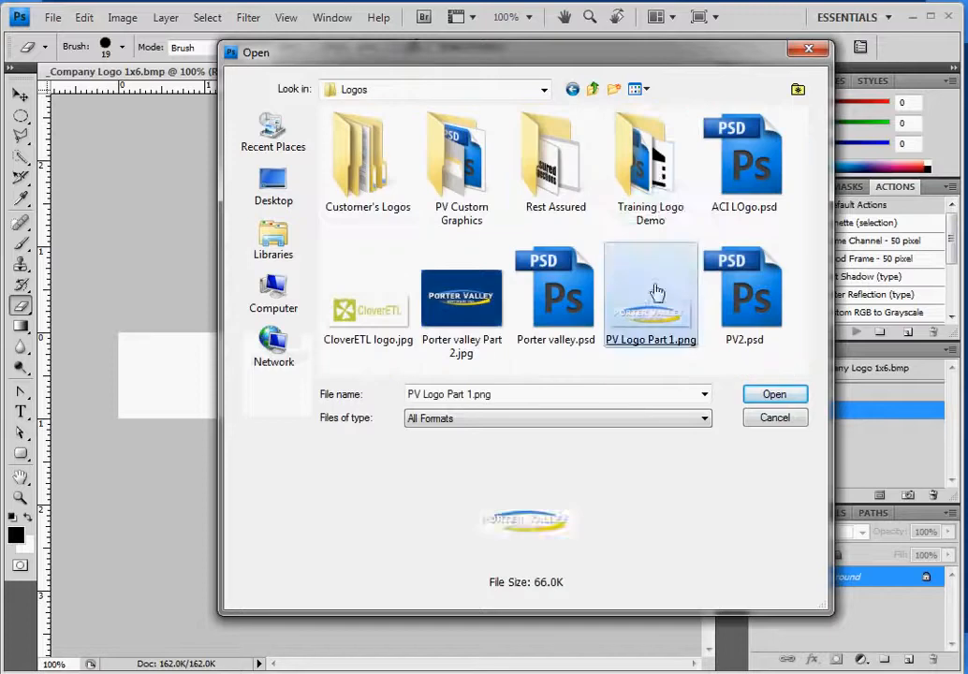
{"action": "double_click", "coordinate": [659, 187]}
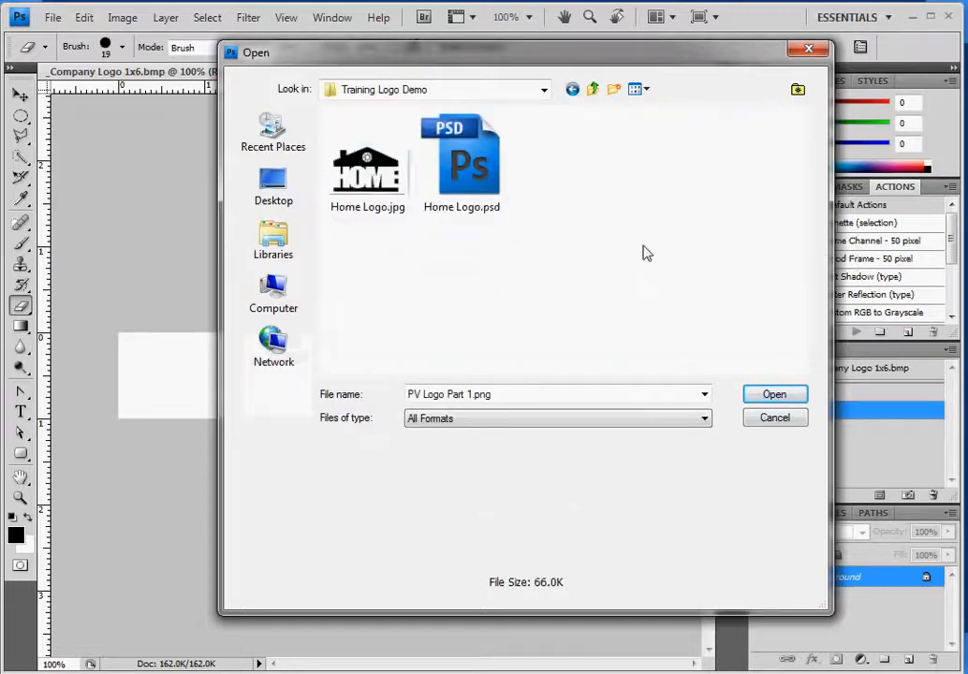
{"action": "double_click", "coordinate": [367, 169]}
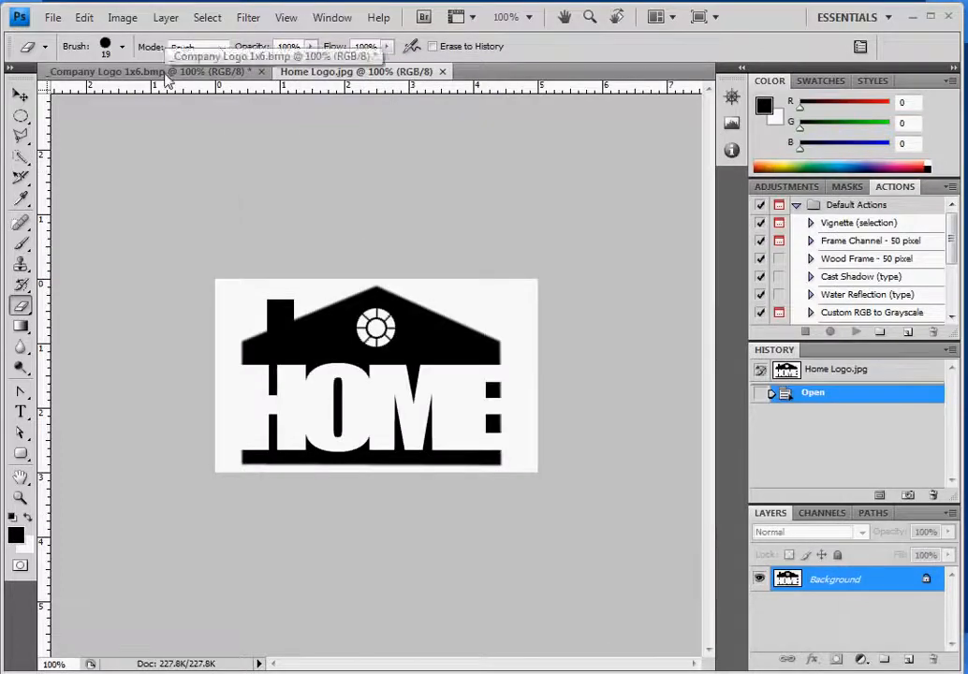
{"action": "left_click", "coordinate": [165, 75]}
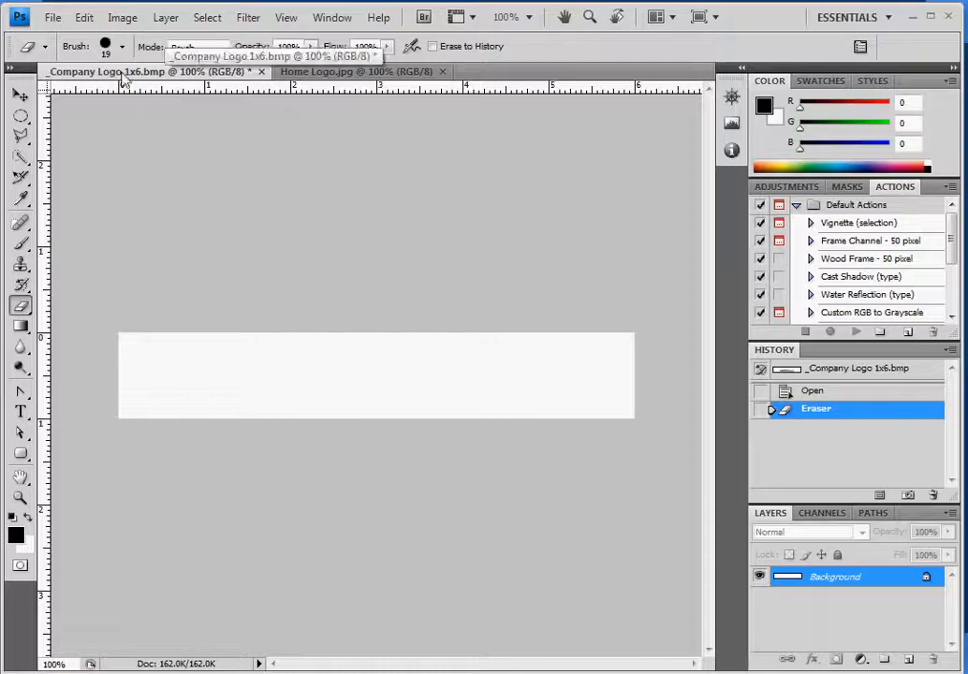
{"action": "left_click", "coordinate": [124, 18]}
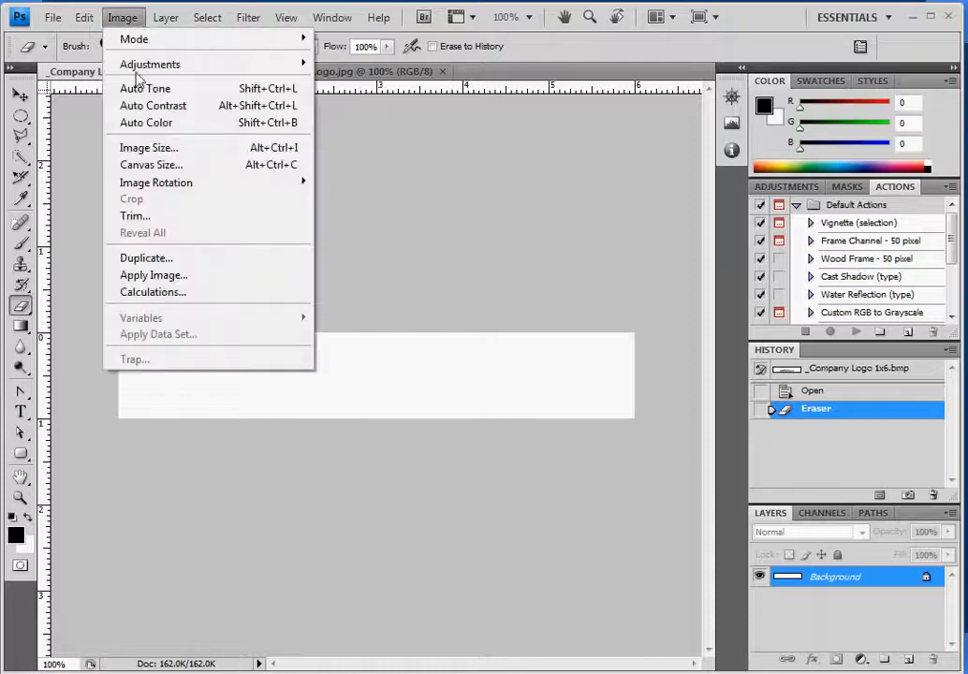
{"action": "left_click", "coordinate": [195, 149]}
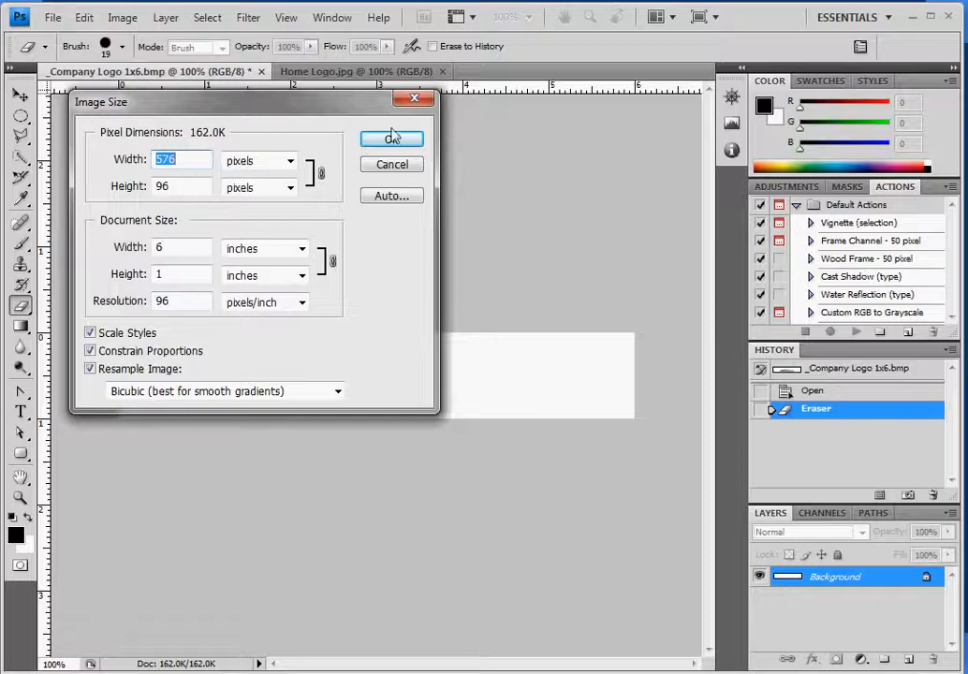
{"action": "left_click", "coordinate": [397, 169]}
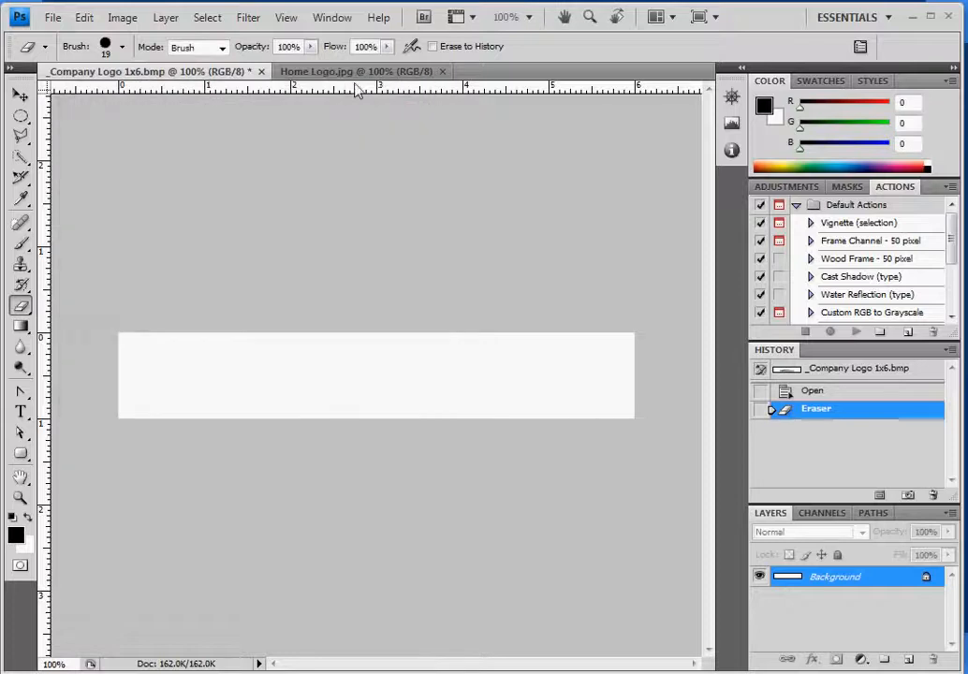
{"action": "left_click", "coordinate": [355, 73]}
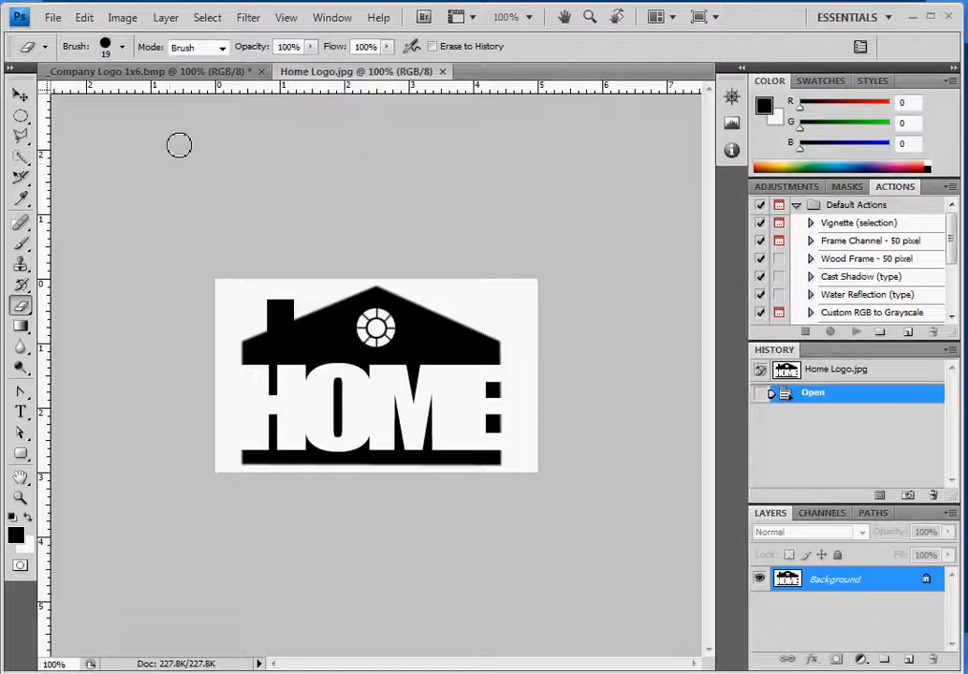
Set Home Logo.jpg's image size to 1 inch tall at 96 pixels/inch (160 × 96 px).
{"action": "left_click", "coordinate": [121, 17]}
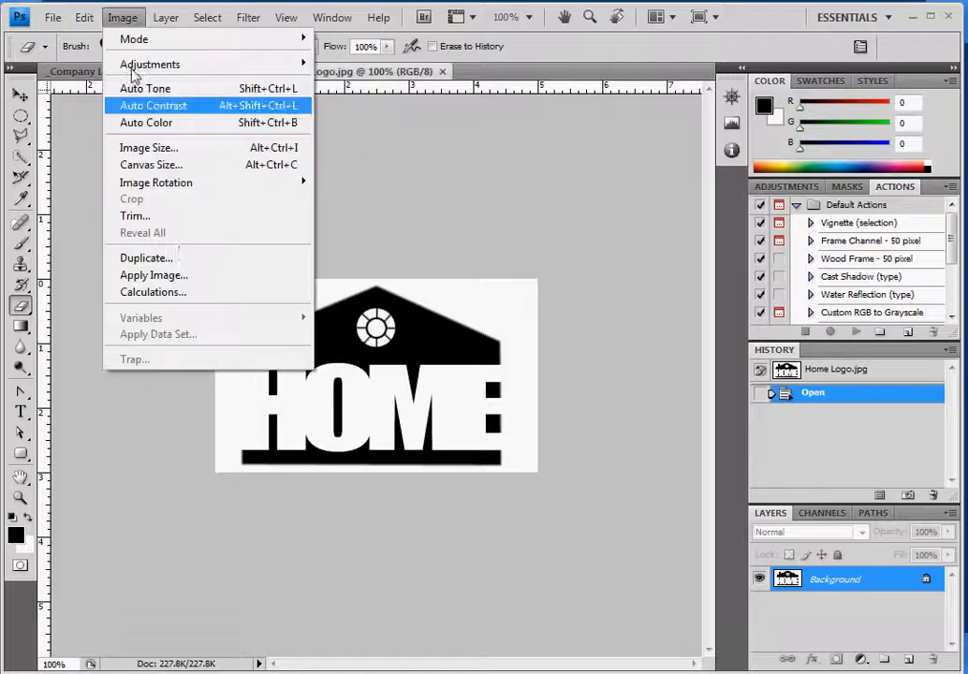
{"action": "left_click", "coordinate": [174, 152]}
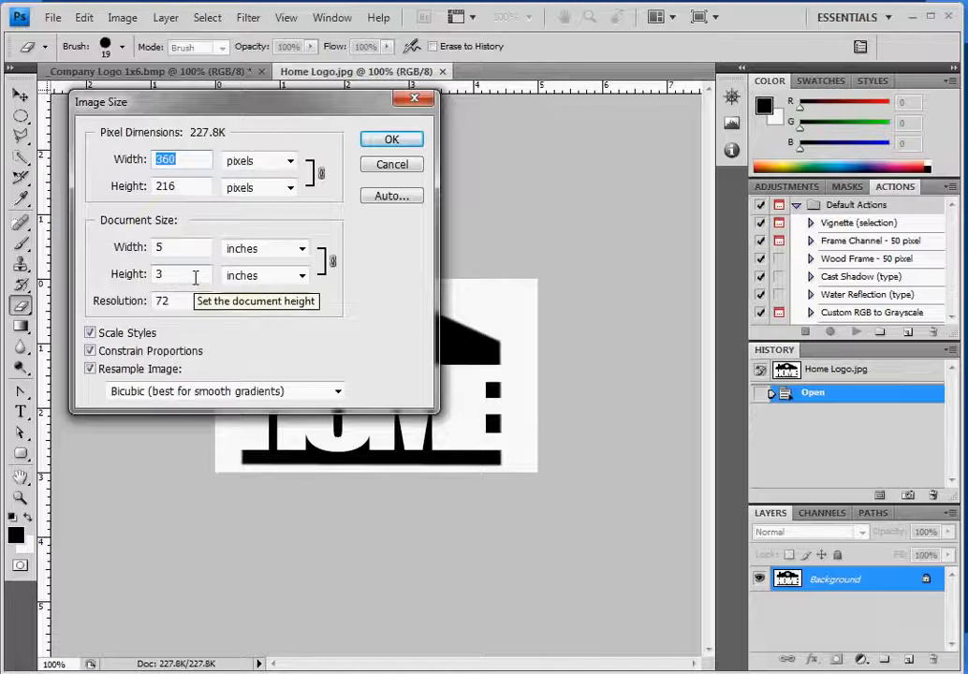
{"action": "double_click", "coordinate": [192, 274]}
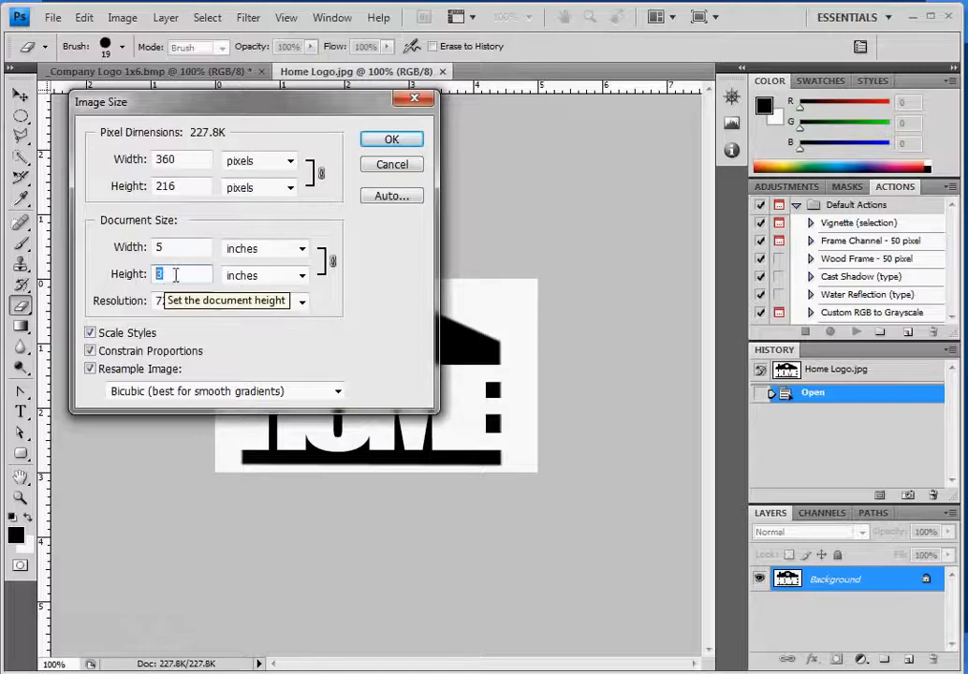
{"action": "type", "text": "1"}
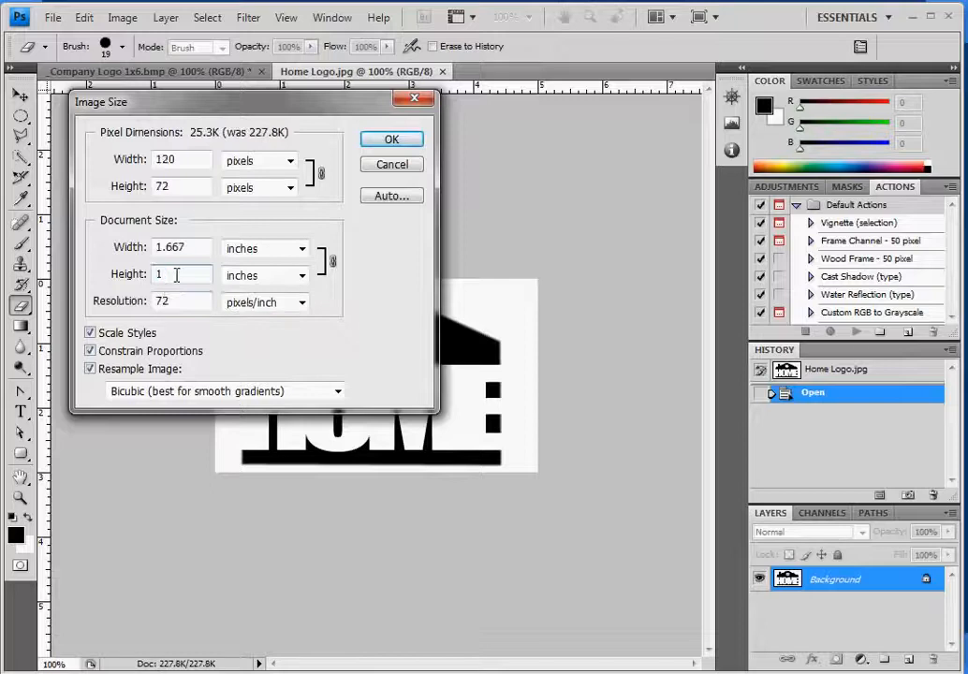
{"action": "key", "text": "Tab"}
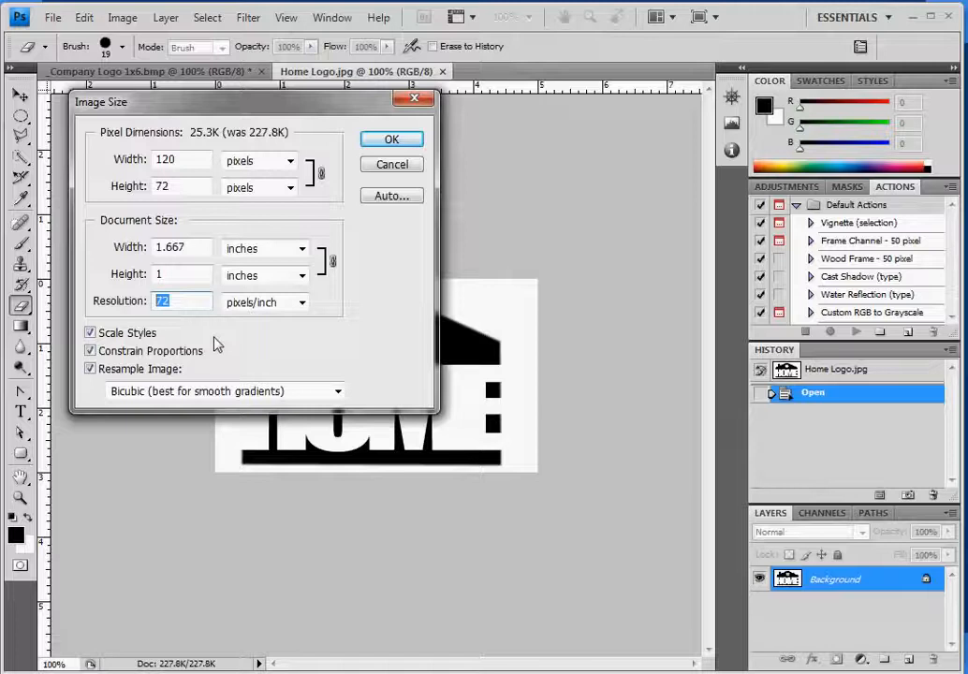
{"action": "type", "text": "96"}
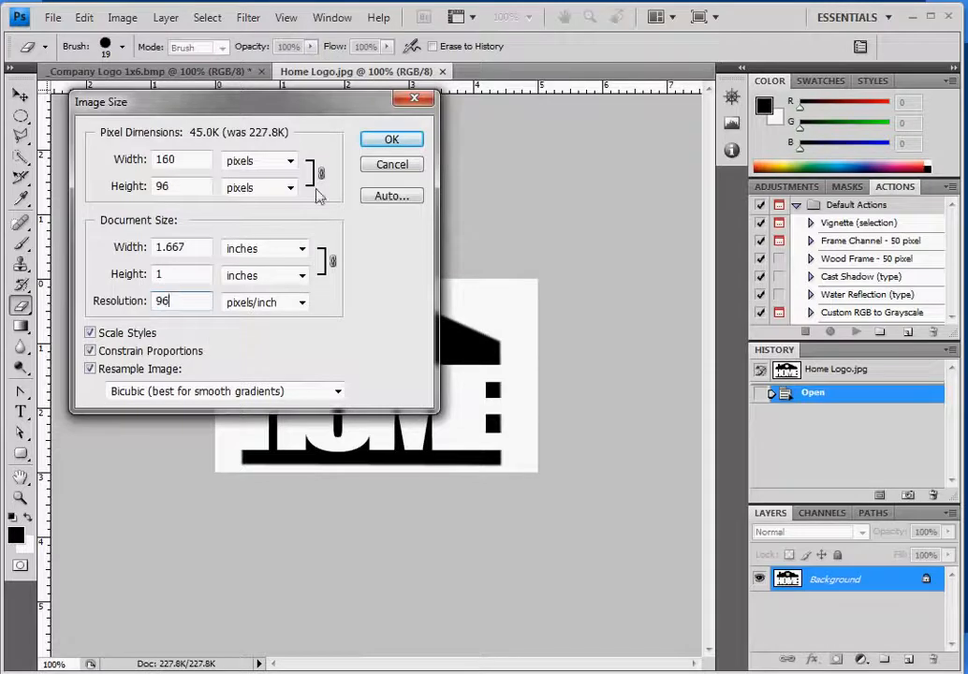
{"action": "left_click", "coordinate": [397, 143]}
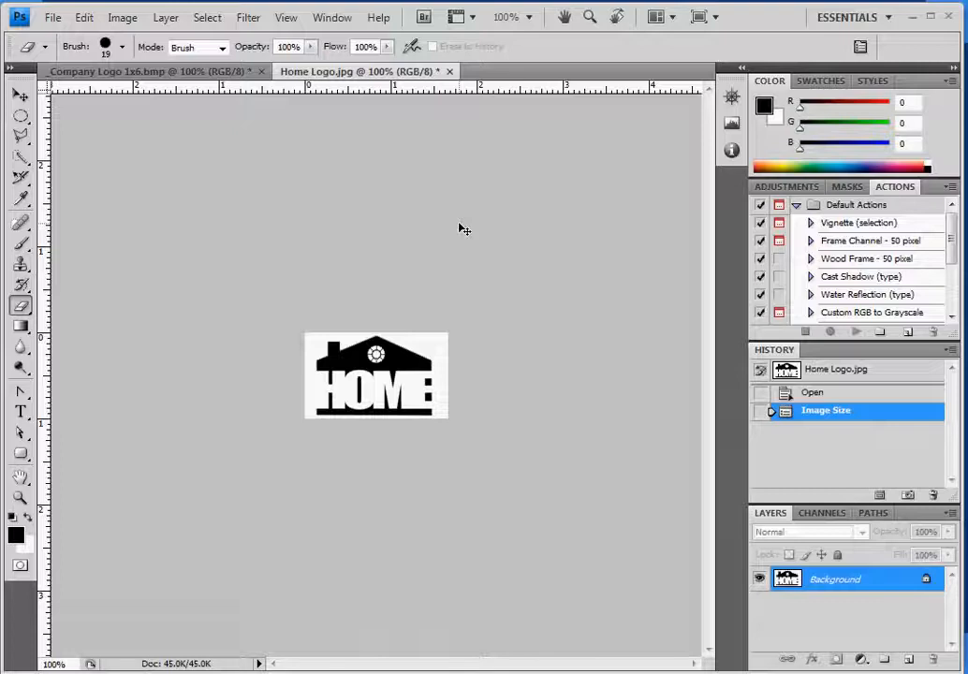
Select all of the resized HOME logo and paste it into _Company Logo 1x6.bmp as Layer 1.
{"action": "key", "text": "ctrl+a"}
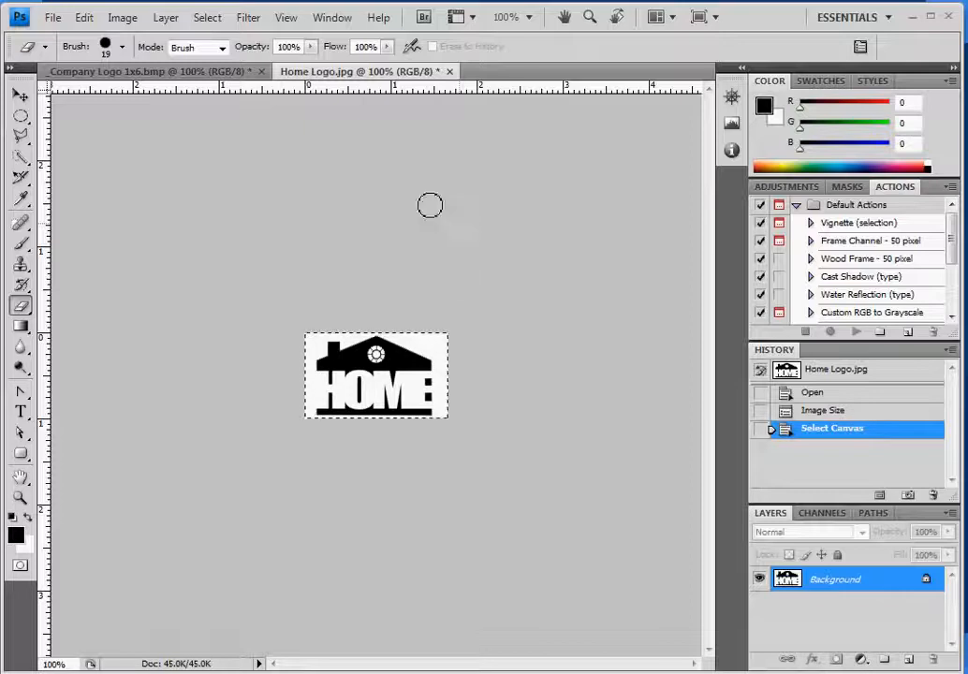
{"action": "key", "text": "ctrl+Tab"}
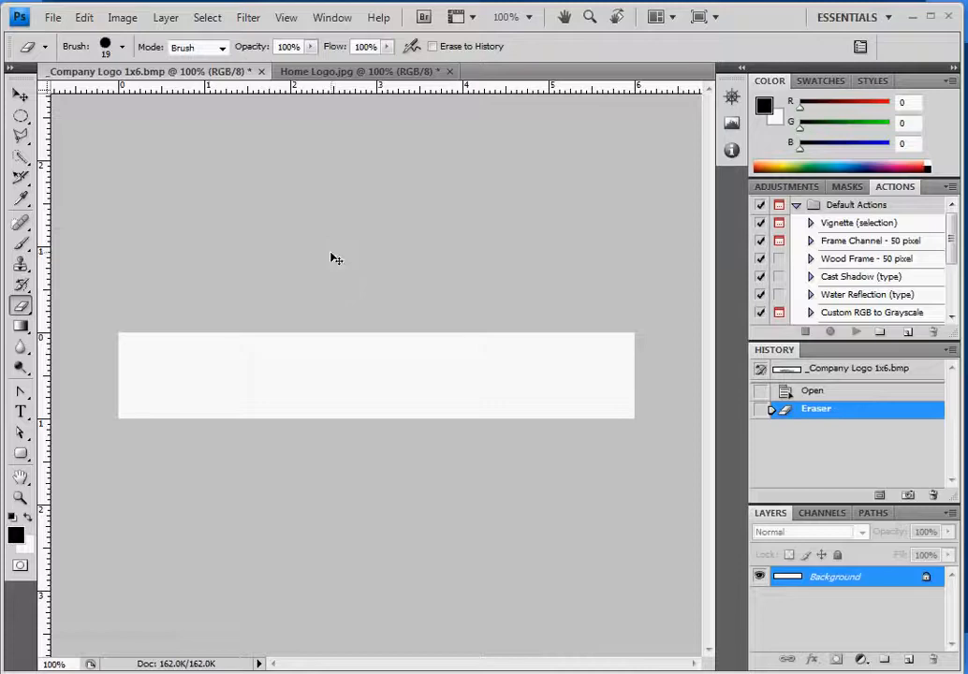
{"action": "key", "text": "ctrl+v"}
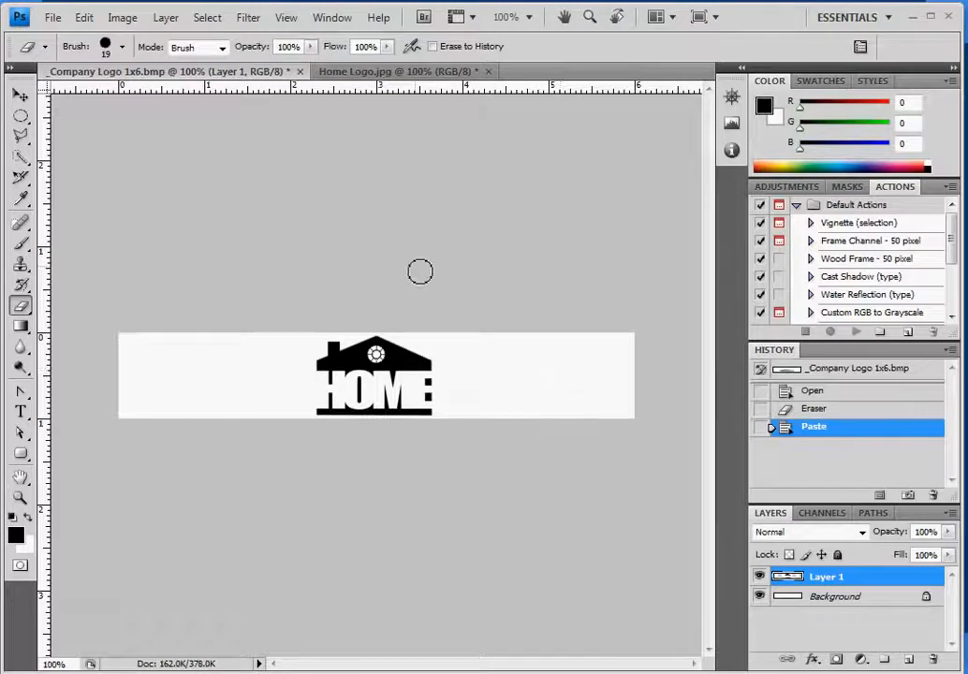
Save the banner as BMP 'Company Logo 1x6' in InspectVue R4 with default BMP options.
{"action": "left_click", "coordinate": [54, 17]}
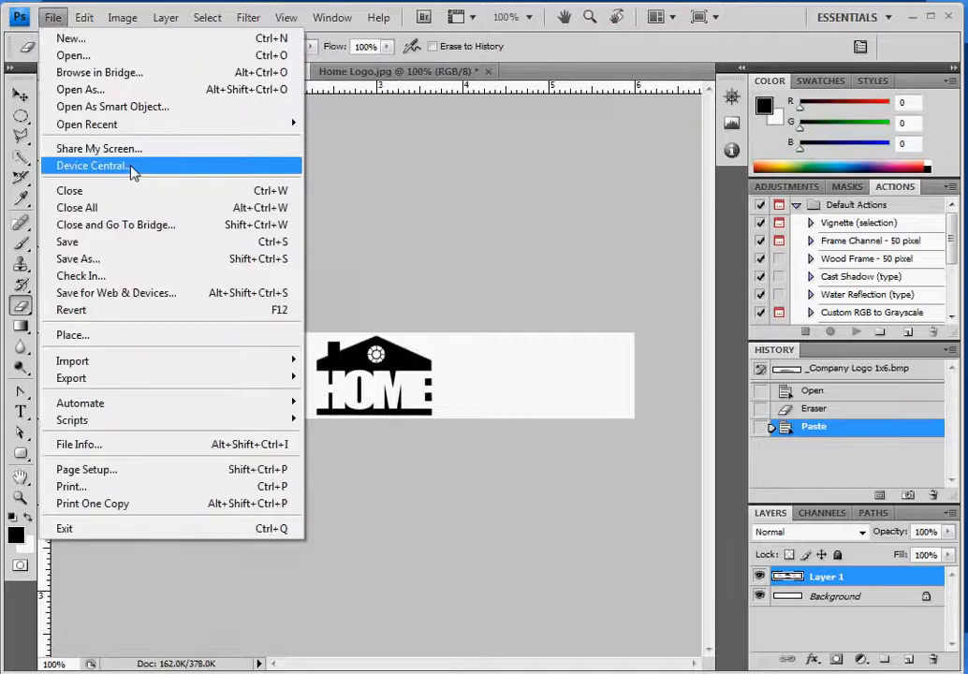
{"action": "left_click", "coordinate": [151, 265]}
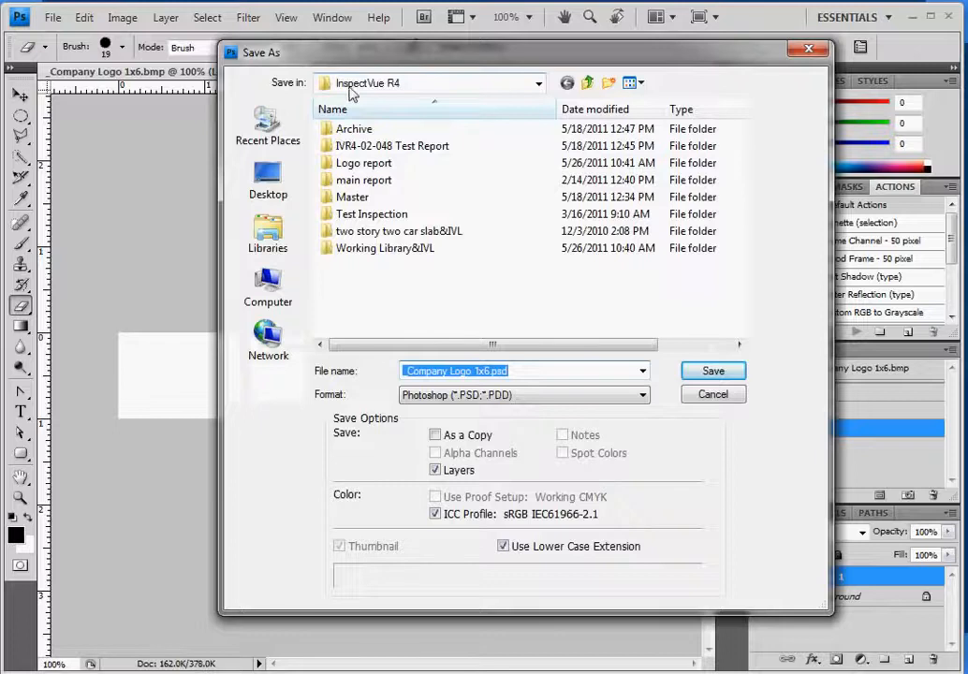
{"action": "left_click", "coordinate": [539, 84]}
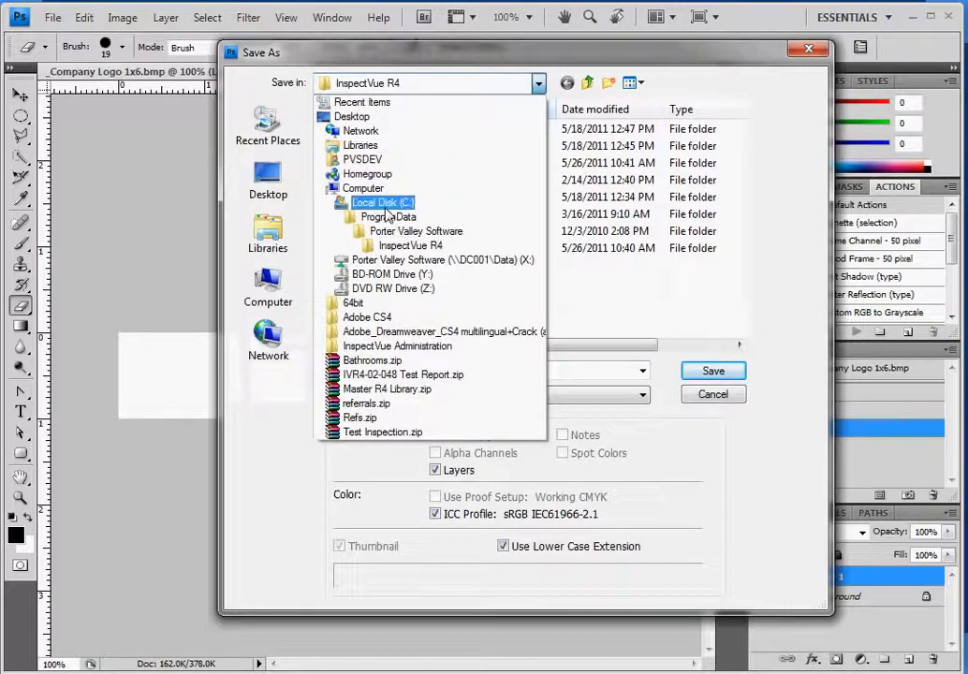
{"action": "left_click", "coordinate": [413, 247]}
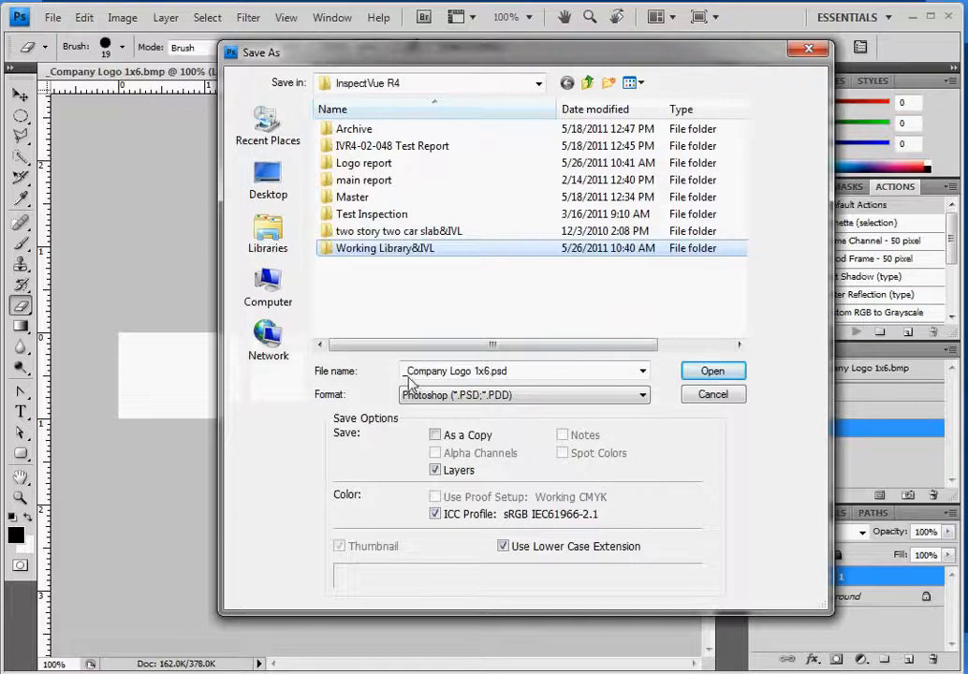
{"action": "left_click", "coordinate": [409, 373]}
{"action": "left_click", "coordinate": [406, 372]}
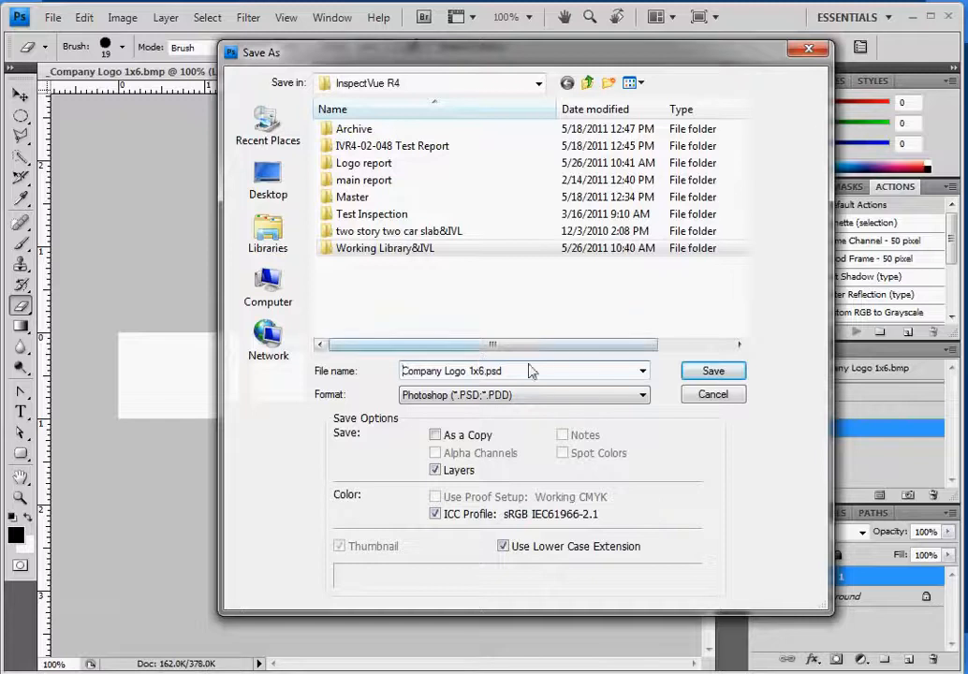
{"action": "left_click", "coordinate": [642, 395]}
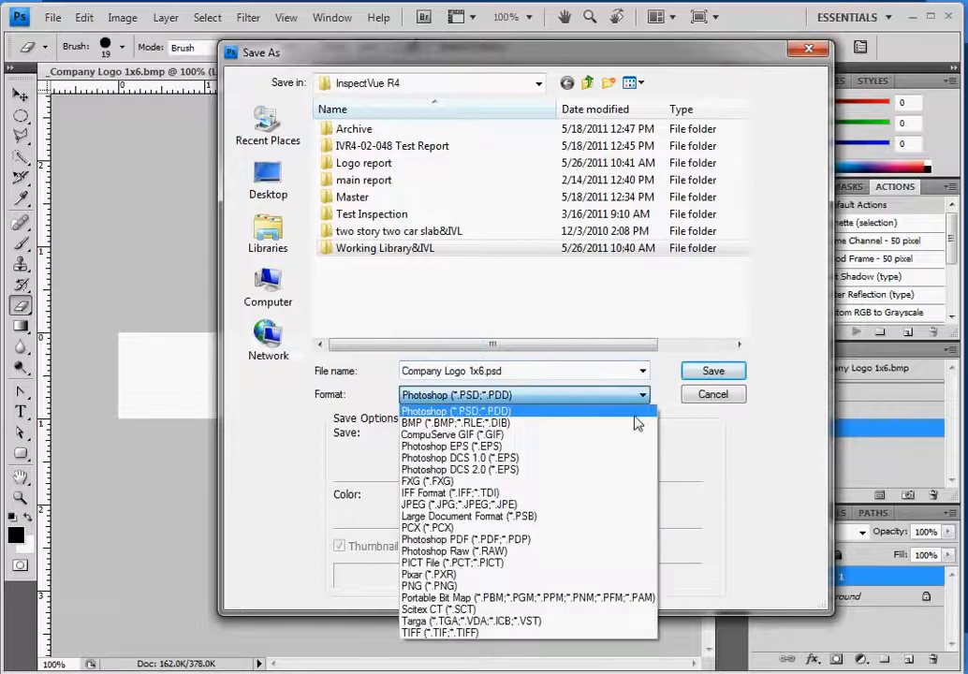
{"action": "left_click", "coordinate": [634, 426]}
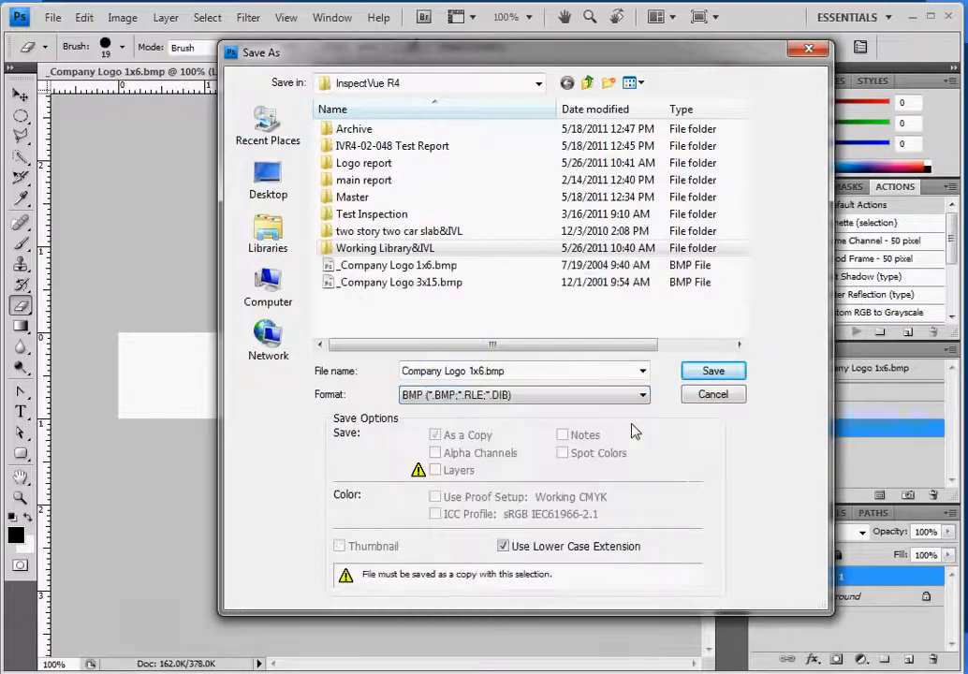
{"action": "left_click", "coordinate": [707, 376]}
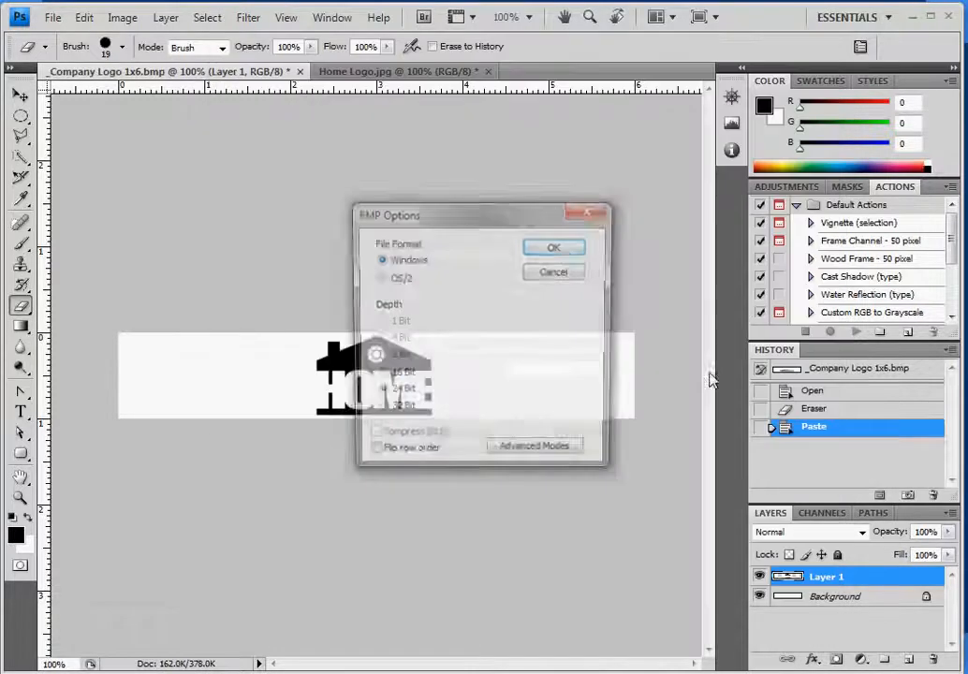
{"action": "left_click", "coordinate": [561, 249]}
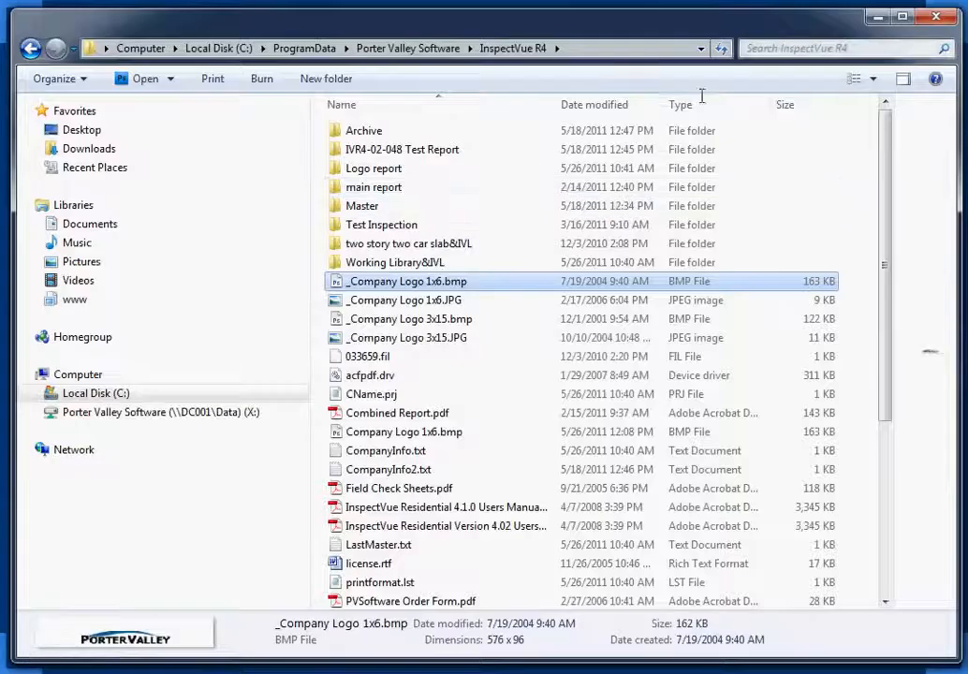
Close the Explorer folder window and restore InspectVue Residential 4 from the taskbar.
{"action": "left_click", "coordinate": [934, 19]}
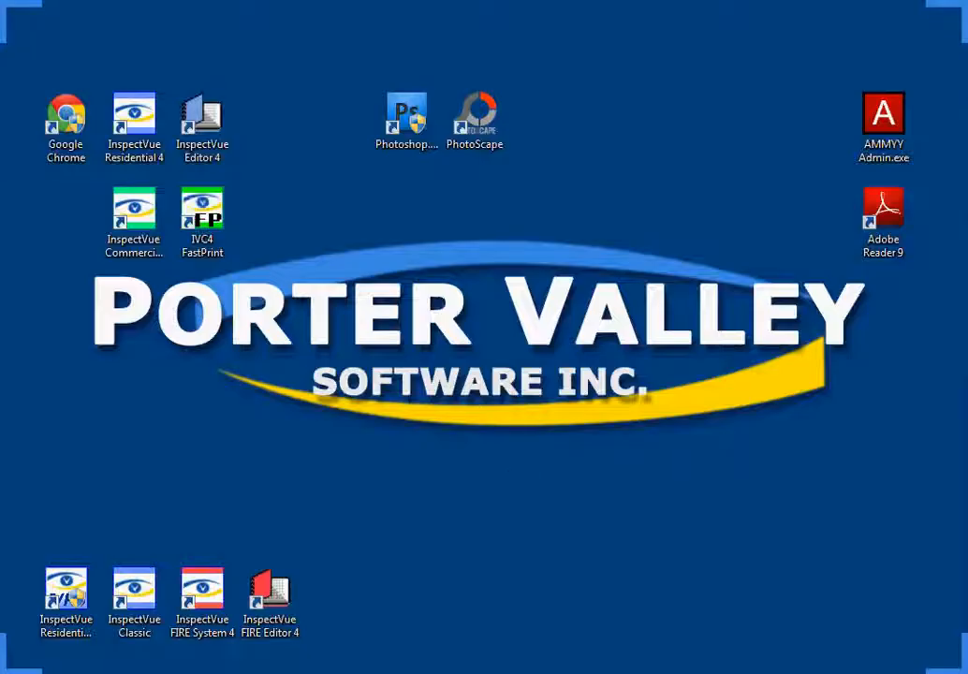
{"action": "left_click", "coordinate": [384, 673]}
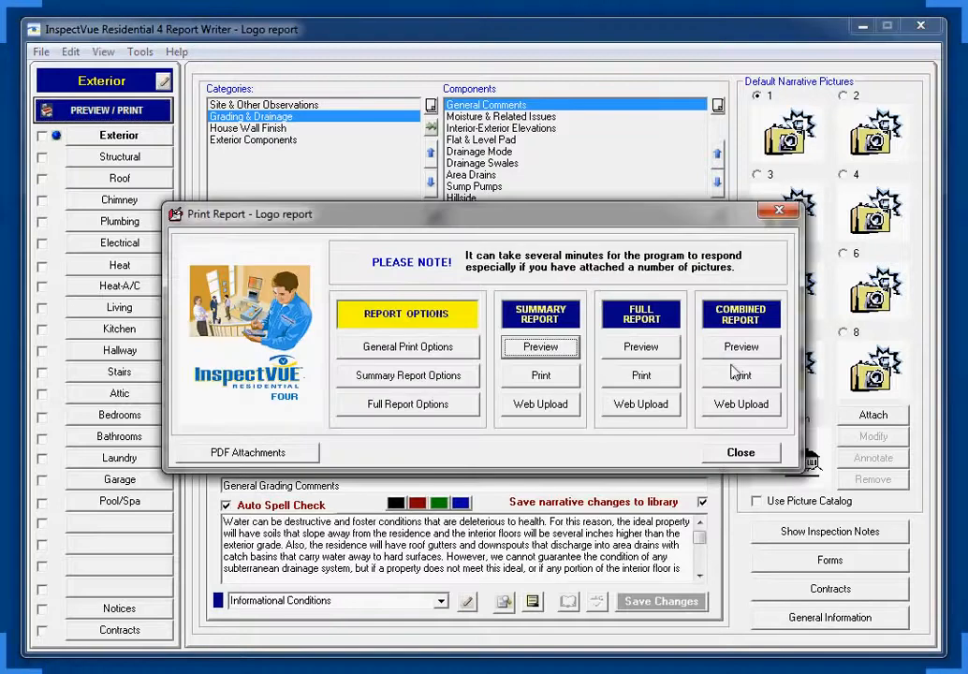
Run the Combined Report Preview of the Logo report, then reopen PREVIEW / PRINT options.
{"action": "left_click", "coordinate": [754, 350]}
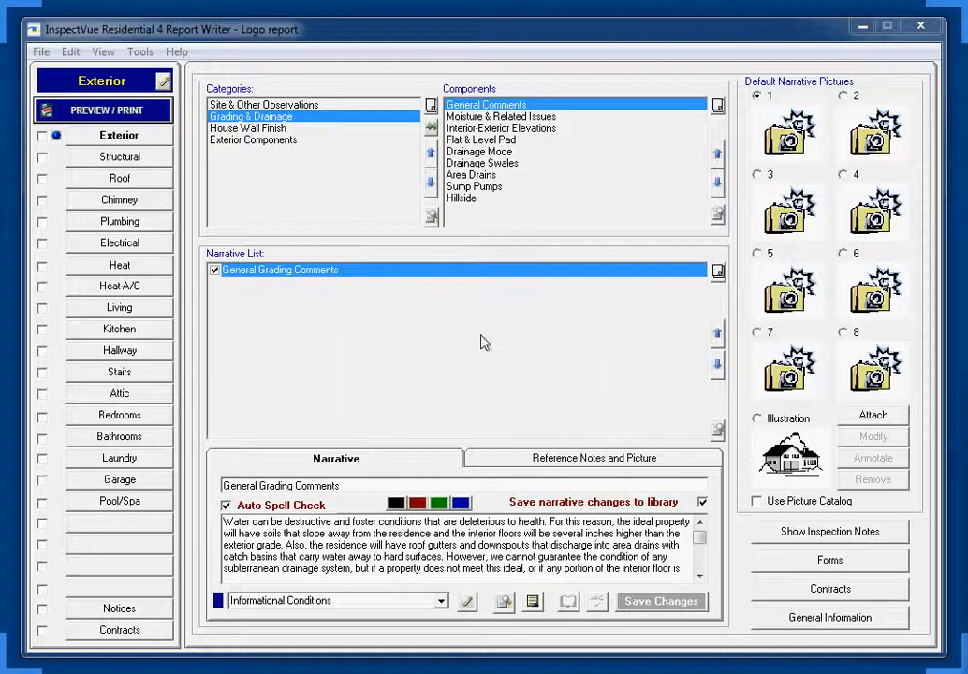
{"action": "left_click", "coordinate": [122, 109]}
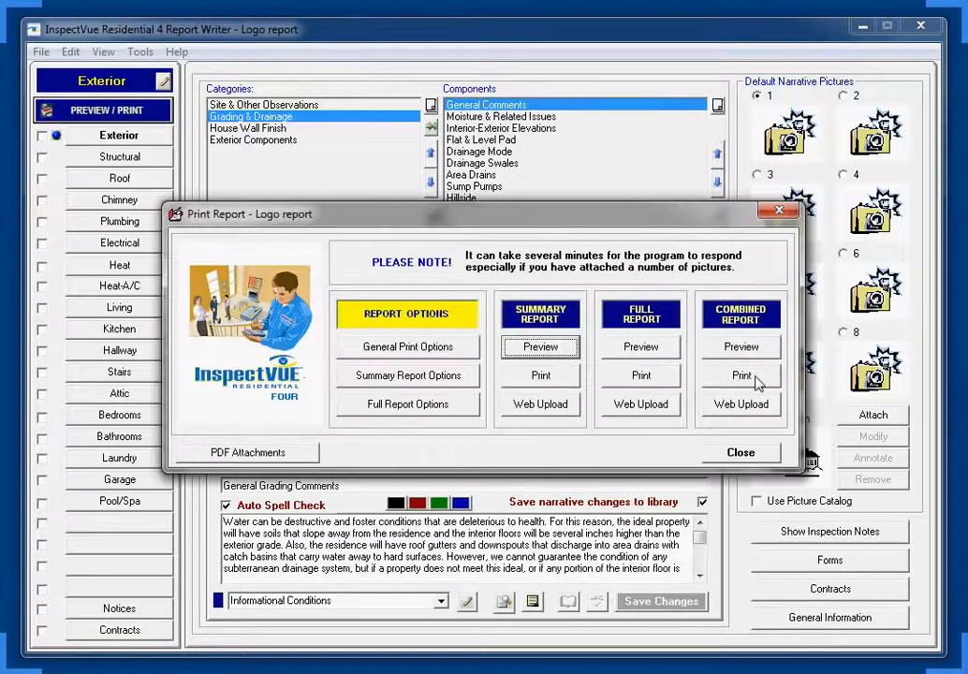
Print the combined report through PDFCreator to InspectVue R4.pdf in Documents, replacing the old file.
{"action": "left_click", "coordinate": [742, 376]}
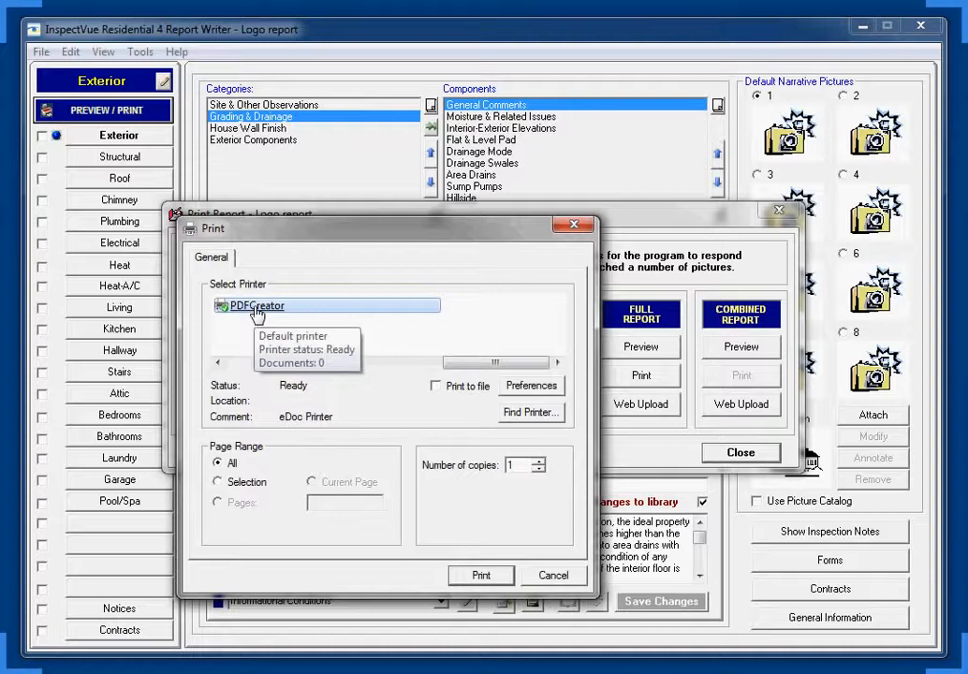
{"action": "key", "text": "Return"}
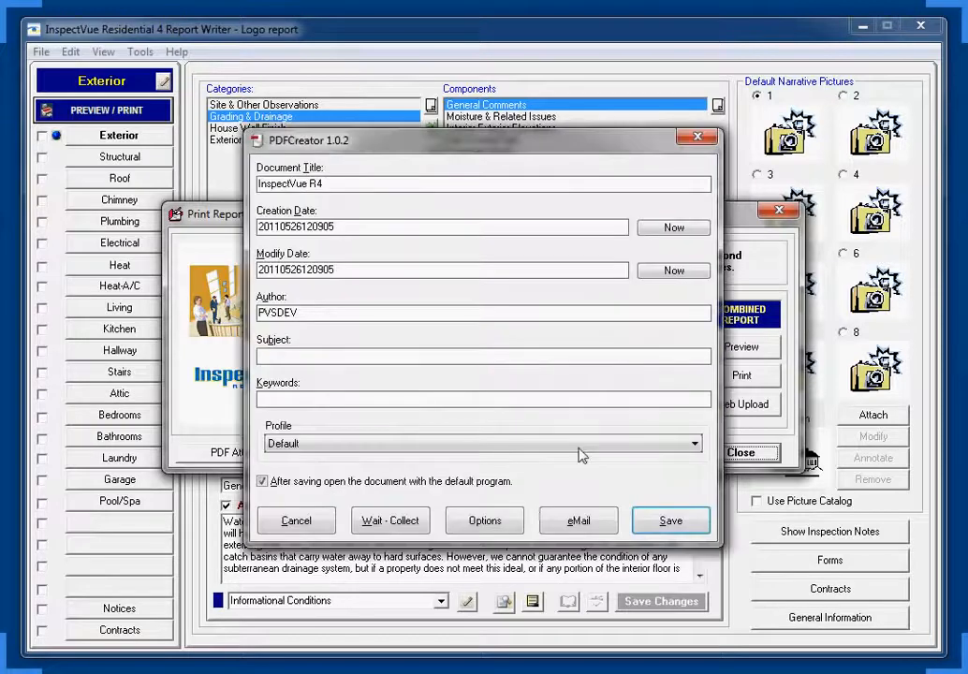
{"action": "left_click", "coordinate": [671, 521]}
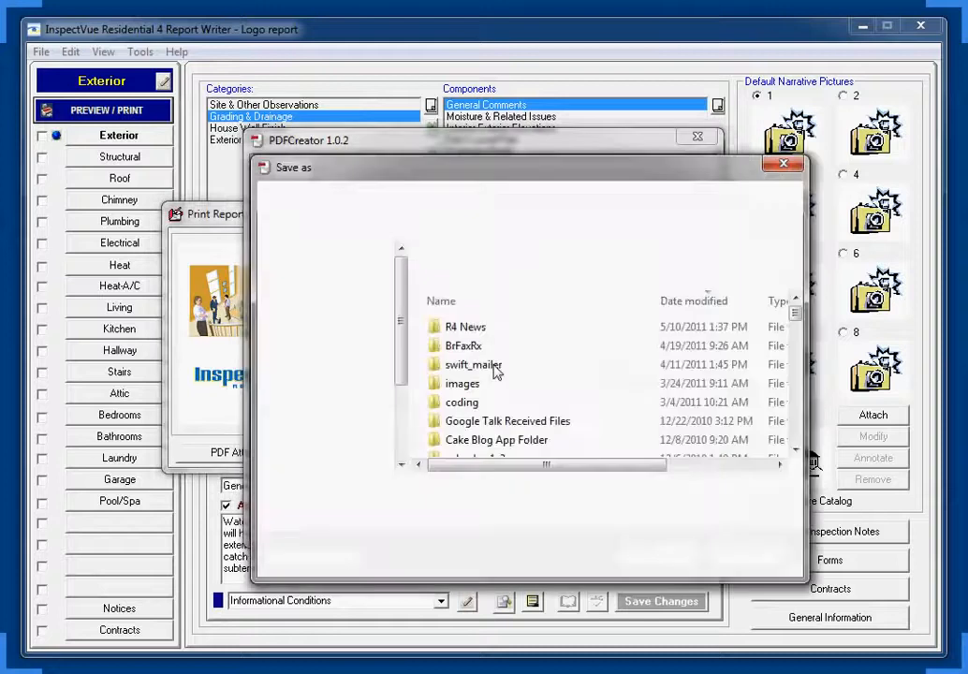
{"action": "left_click", "coordinate": [659, 558]}
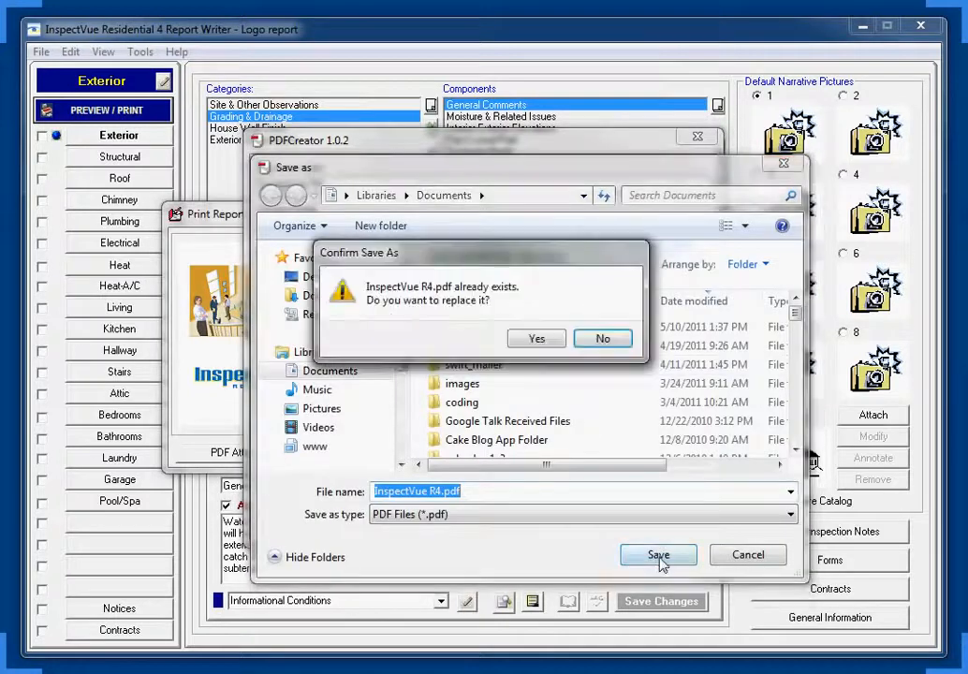
{"action": "left_click", "coordinate": [536, 339]}
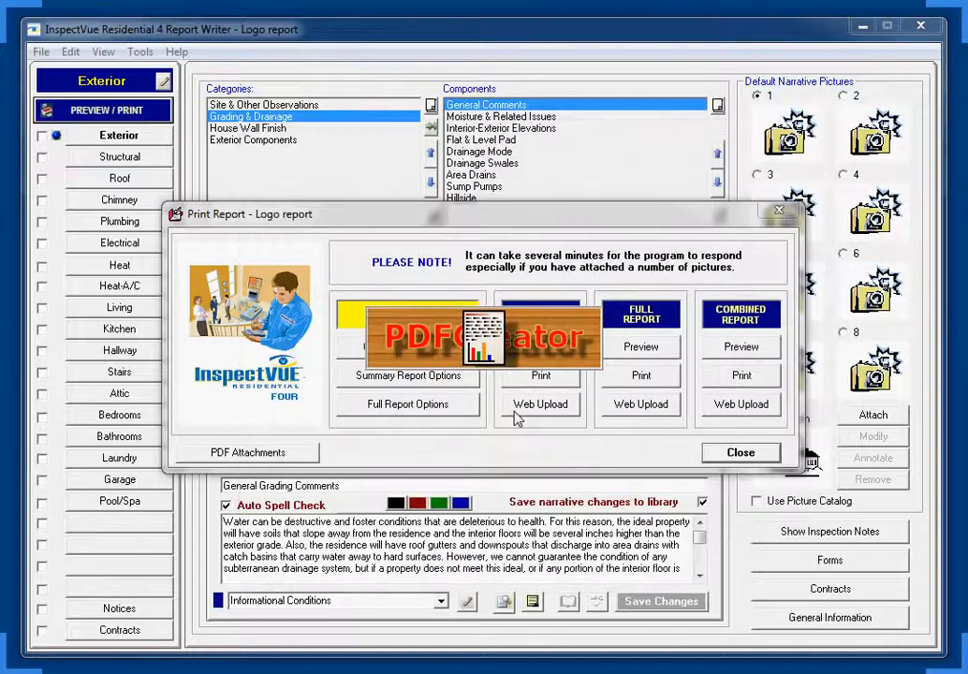